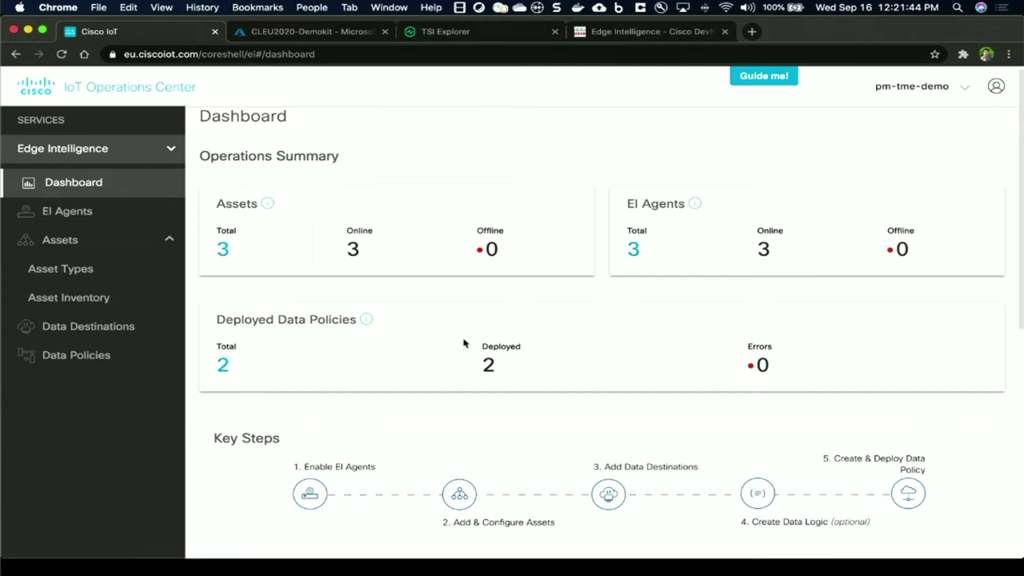
# Look over the Dashboard, then open the EI Agents page showing the three online IR829 agents
pyautogui.scroll(-5, 572, 341)
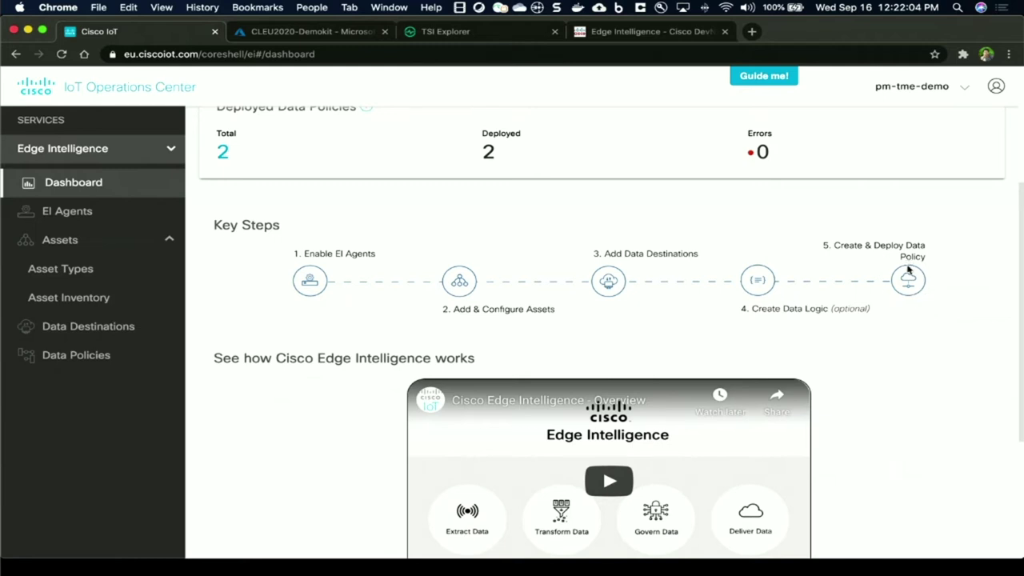
pyautogui.scroll(3, 409, 264)
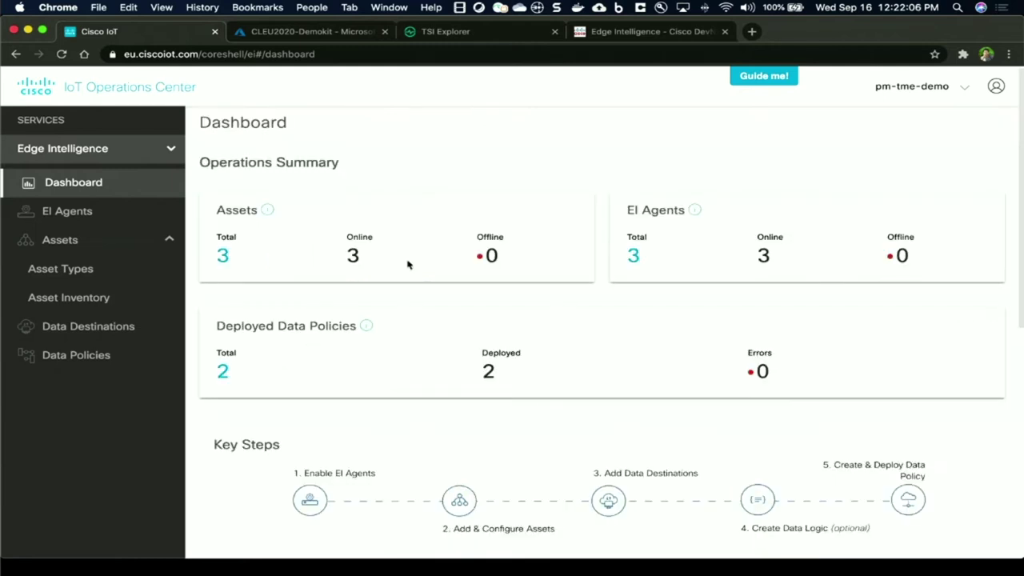
pyautogui.click(68, 210)
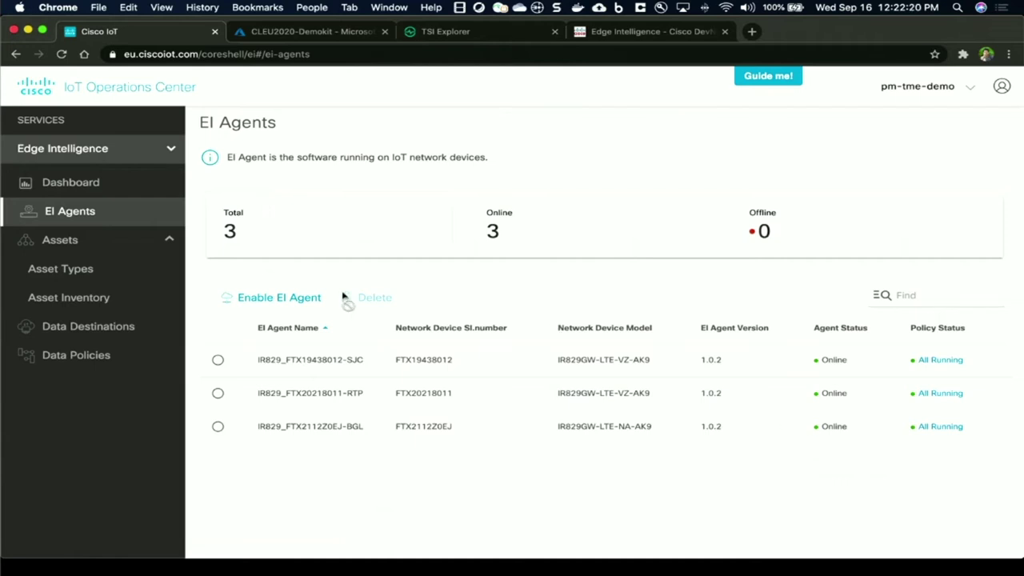
# Open the Asset Types list from the sidebar
pyautogui.click(69, 273)
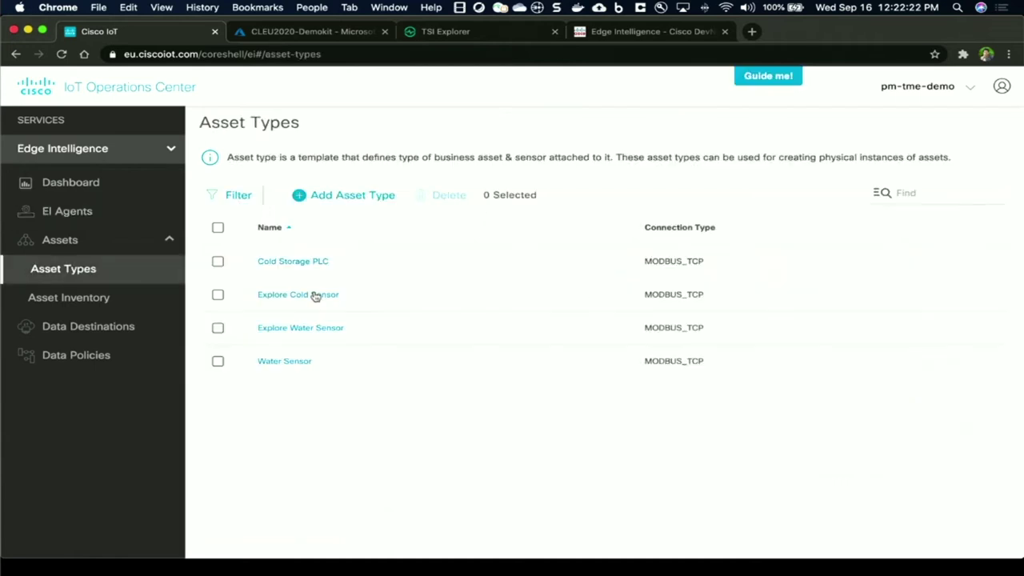
# Open Explore Water Sensor, expand its Data Model attributes, and choose Save & Verify Data Model
pyautogui.click(308, 330)
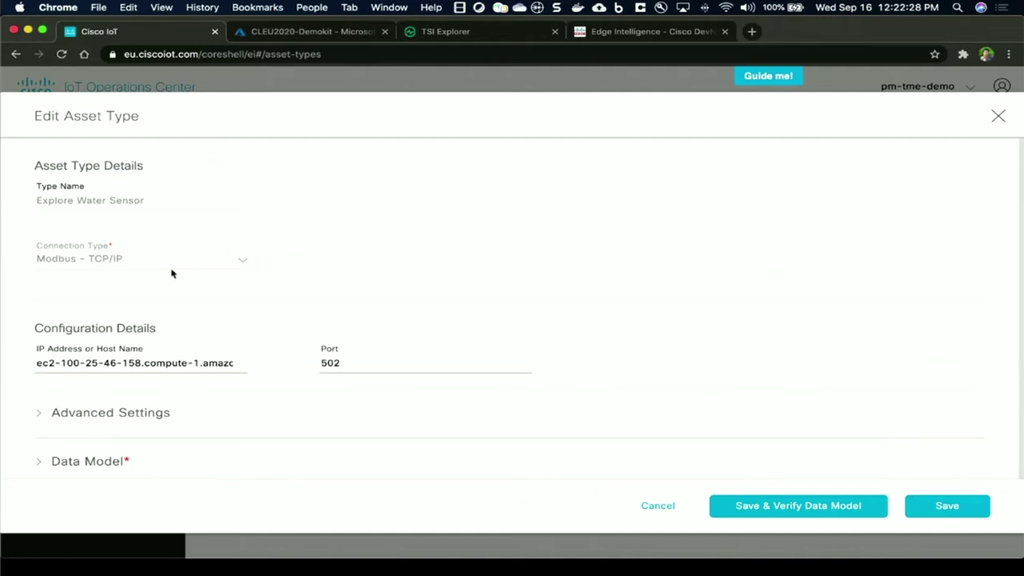
pyautogui.scroll(-1, 173, 343)
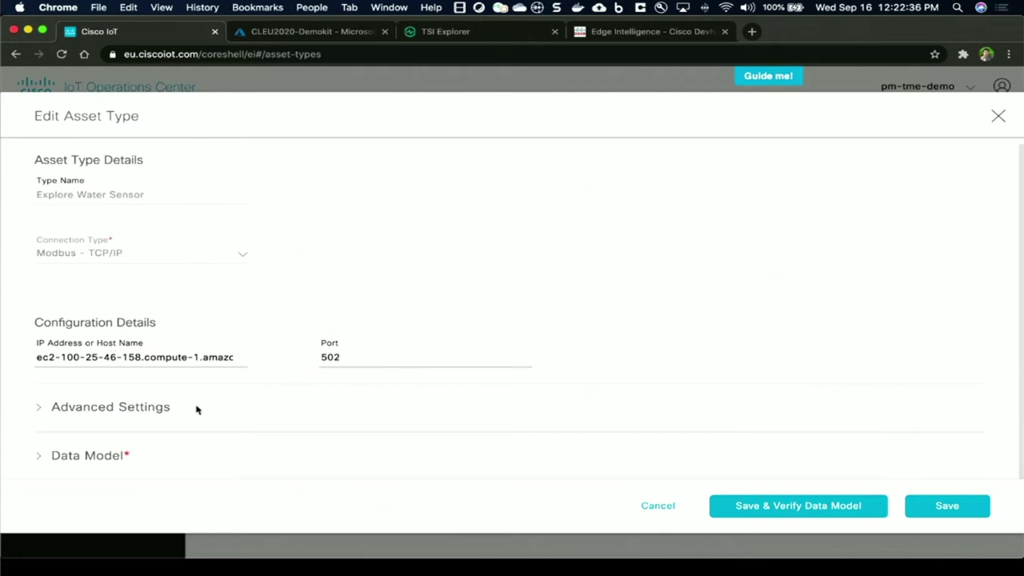
pyautogui.click(96, 457)
pyautogui.scroll(-5, 372, 410)
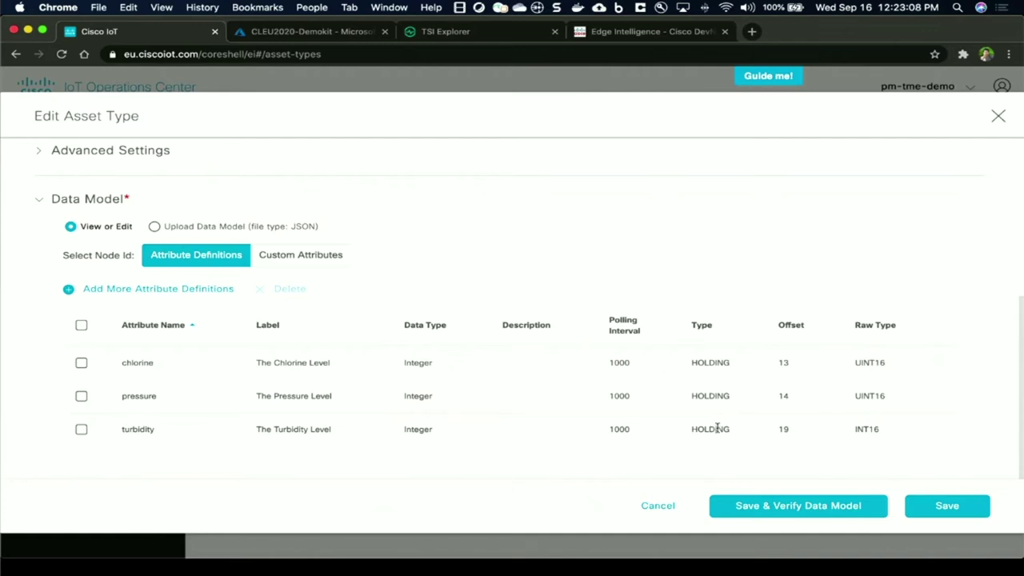
pyautogui.click(789, 506)
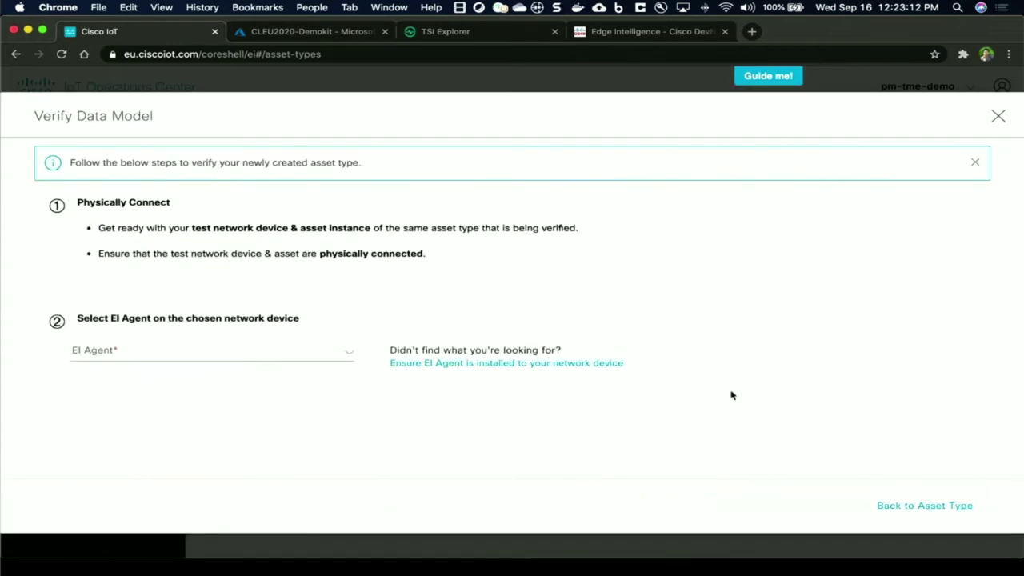
# Select agent IR829_FTX2112Z0EJ-BGL and check its connectivity to the water sensor
pyautogui.click(338, 365)
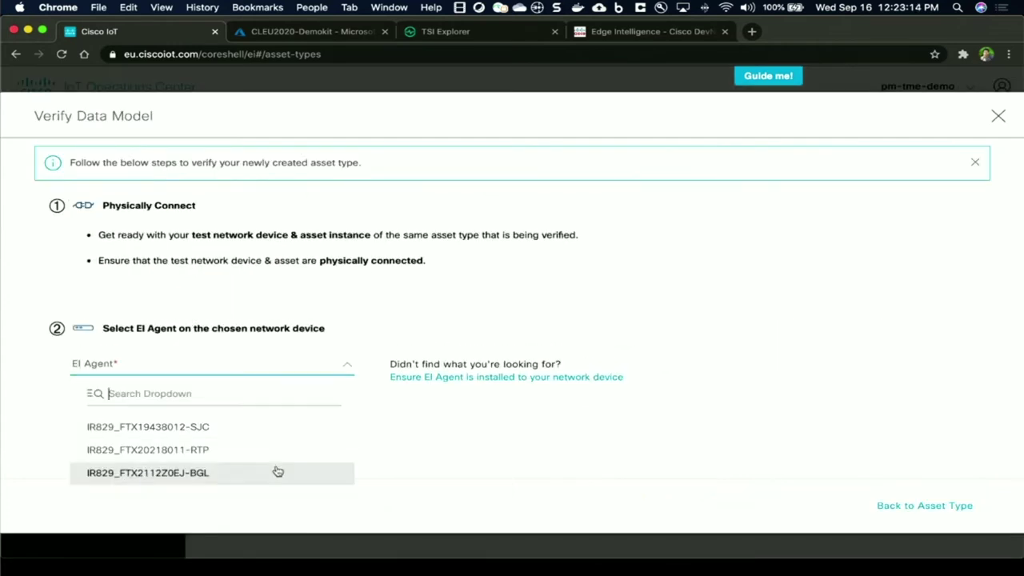
pyautogui.click(278, 472)
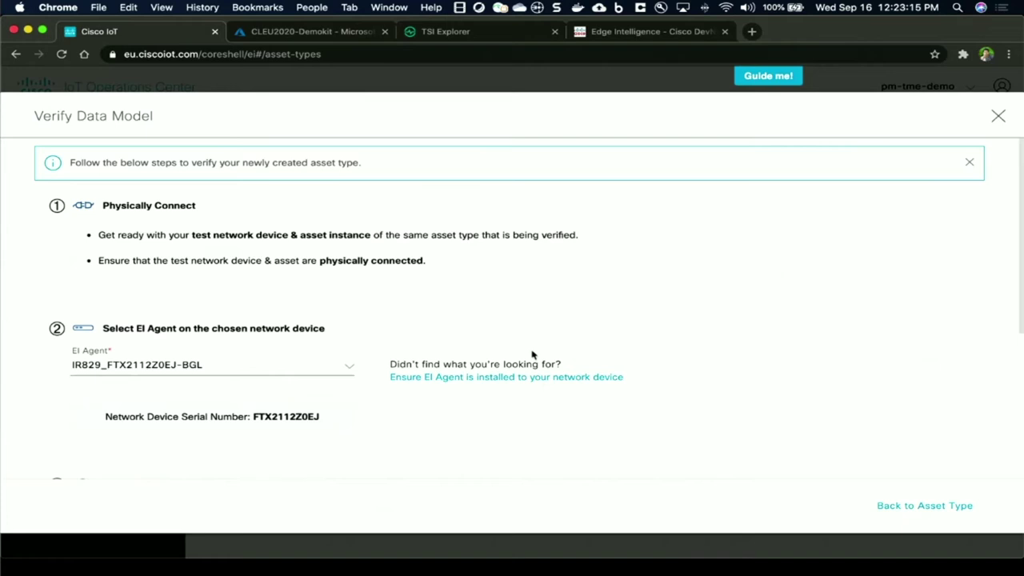
pyautogui.scroll(-10, 440, 357)
pyautogui.click(130, 457)
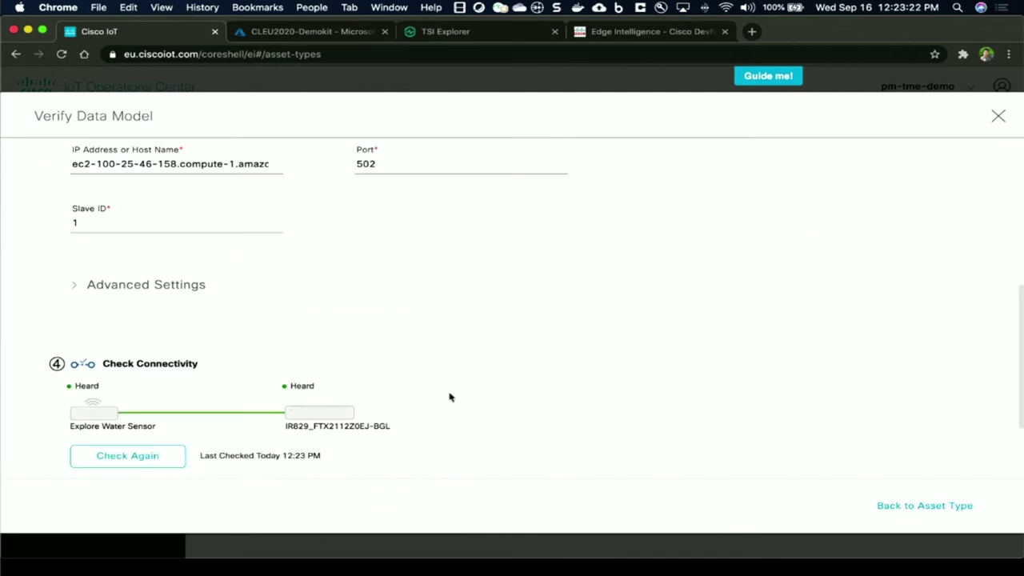
# Fetch and refresh sample chlorine, pressure and turbidity readings from the sensor
pyautogui.scroll(-3, 469, 395)
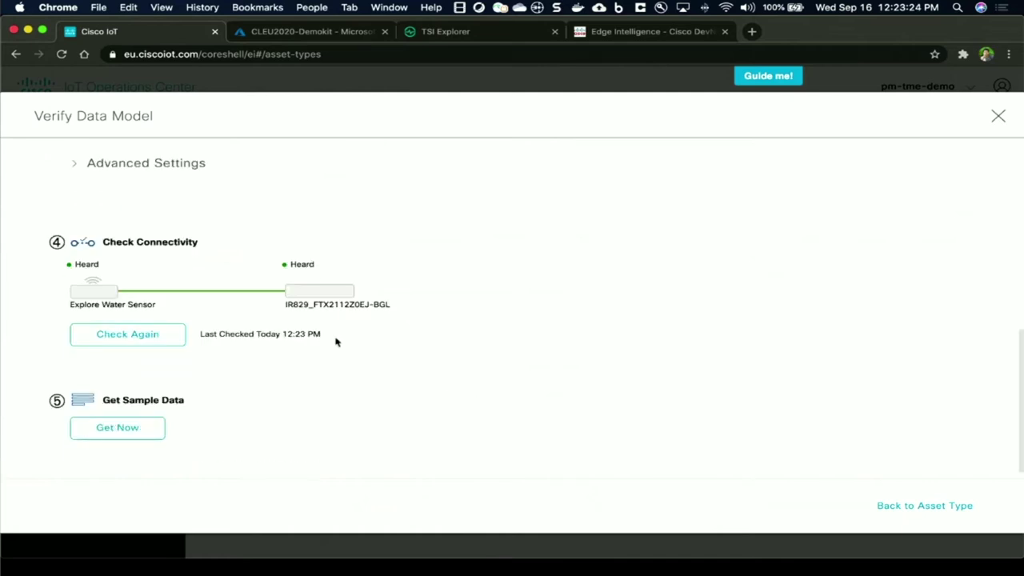
pyautogui.scroll(-3, 336, 341)
pyautogui.click(144, 290)
pyautogui.click(130, 264)
pyautogui.scroll(-2, 87, 400)
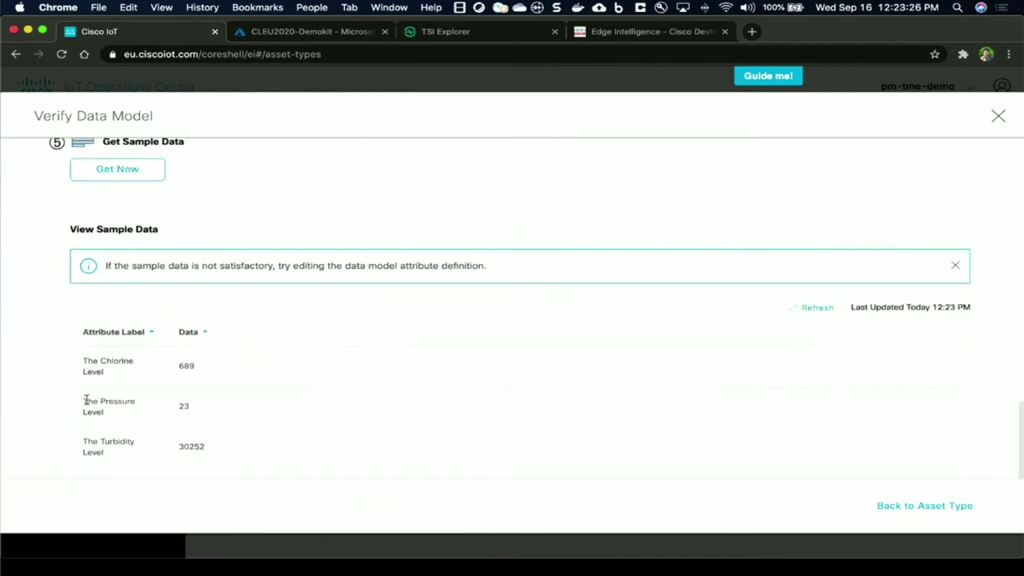
pyautogui.click(124, 178)
# Cancel the asset type editor, inspect Water Sensor 1's serial in Asset Inventory, then open Data Destinations
pyautogui.click(925, 509)
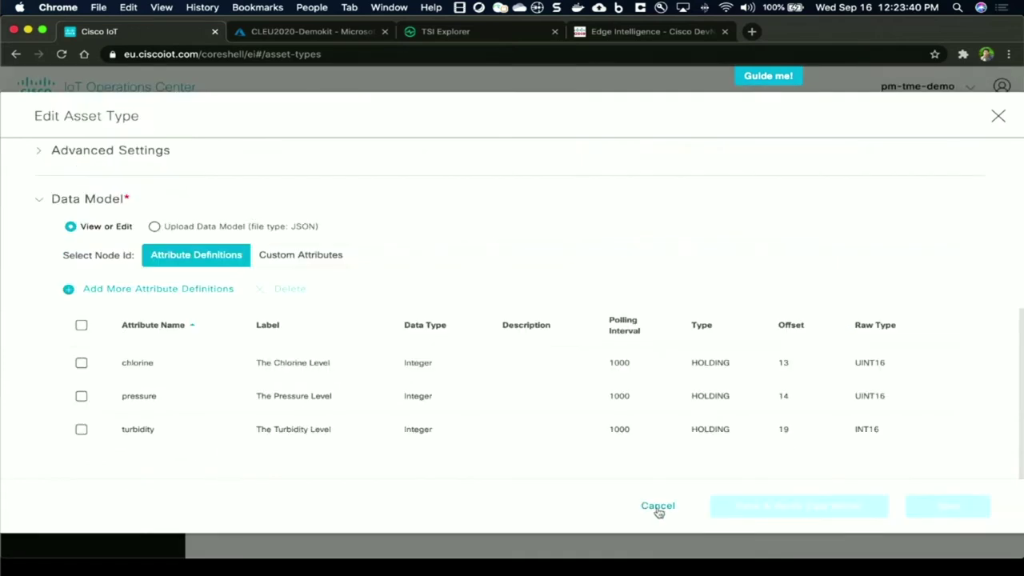
pyautogui.click(658, 508)
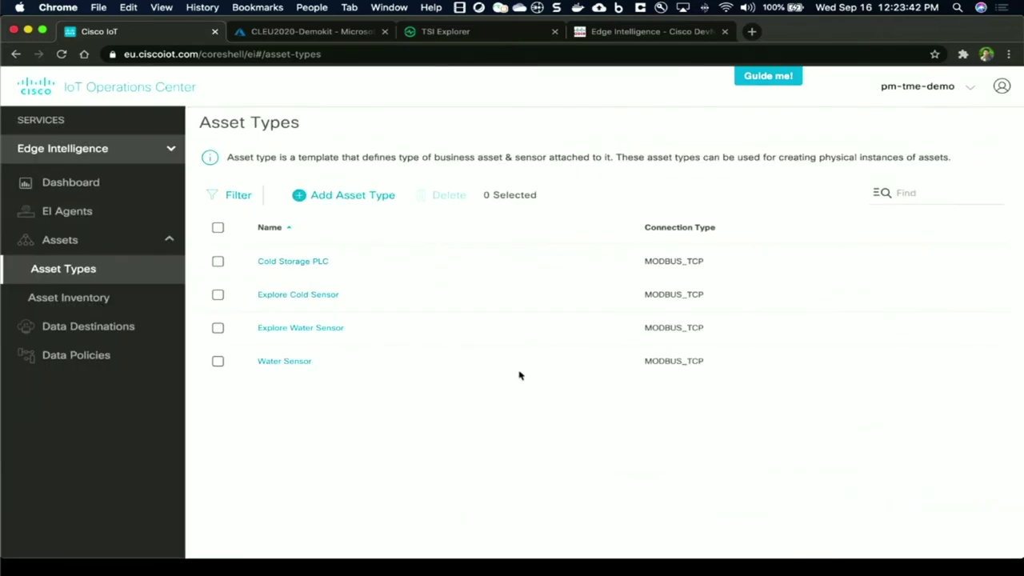
pyautogui.click(72, 299)
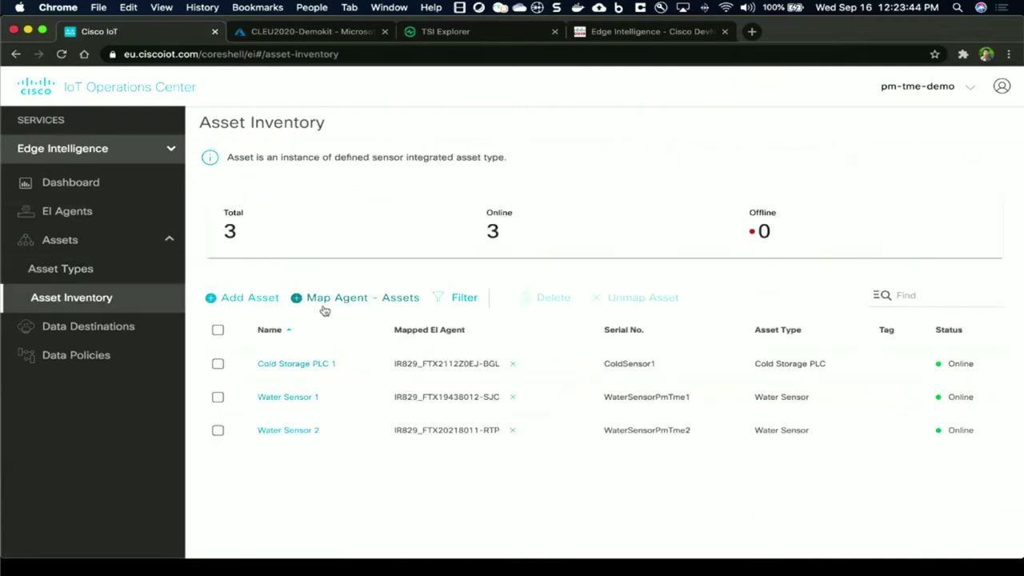
pyautogui.moveTo(603, 396); pyautogui.dragTo(691, 398)
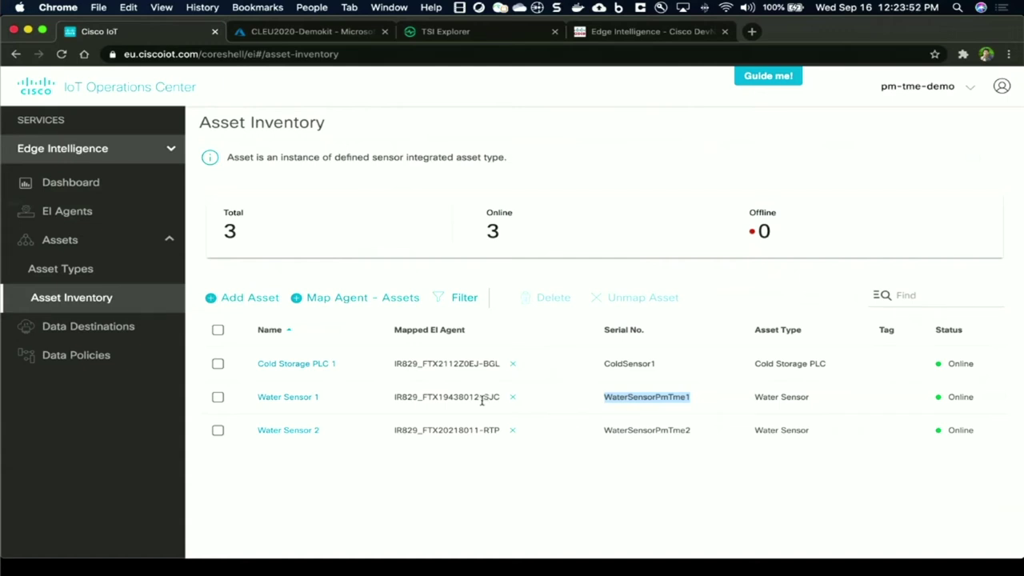
pyautogui.click(109, 328)
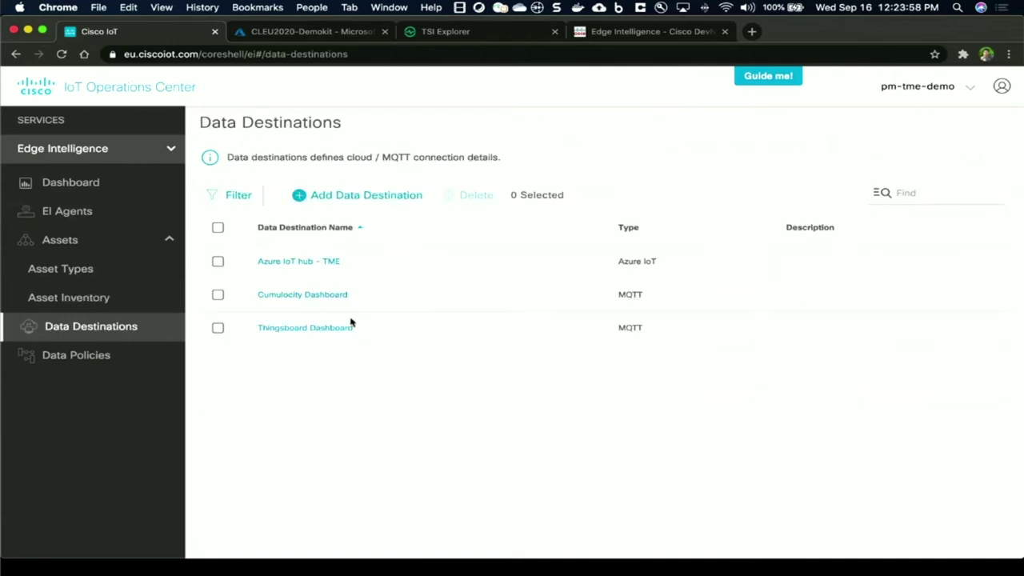
# Start a new Azure IoT data destination and expand its message structure options
pyautogui.click(357, 198)
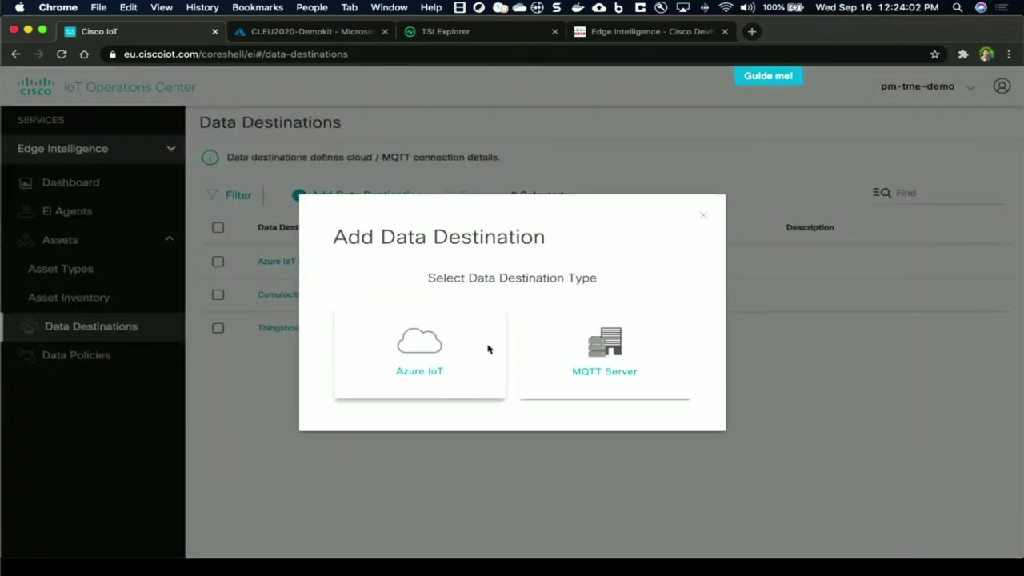
pyautogui.click(434, 346)
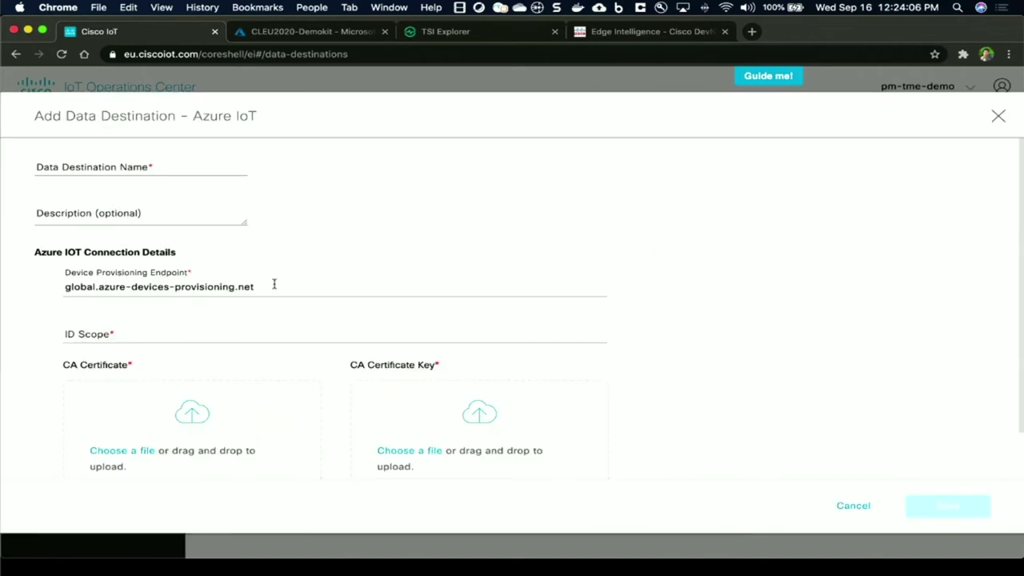
pyautogui.click(160, 331)
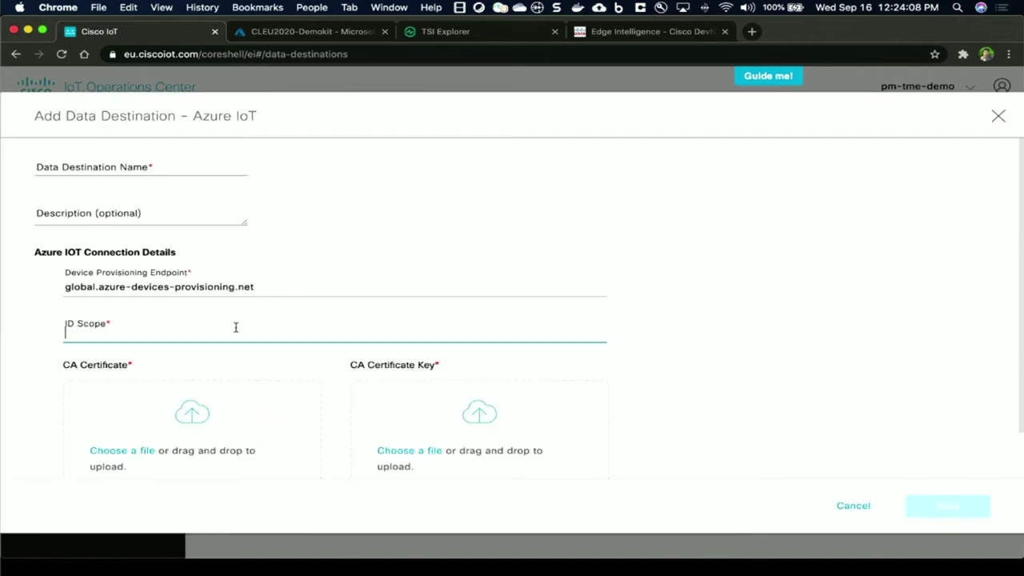
pyautogui.scroll(-5, 248, 320)
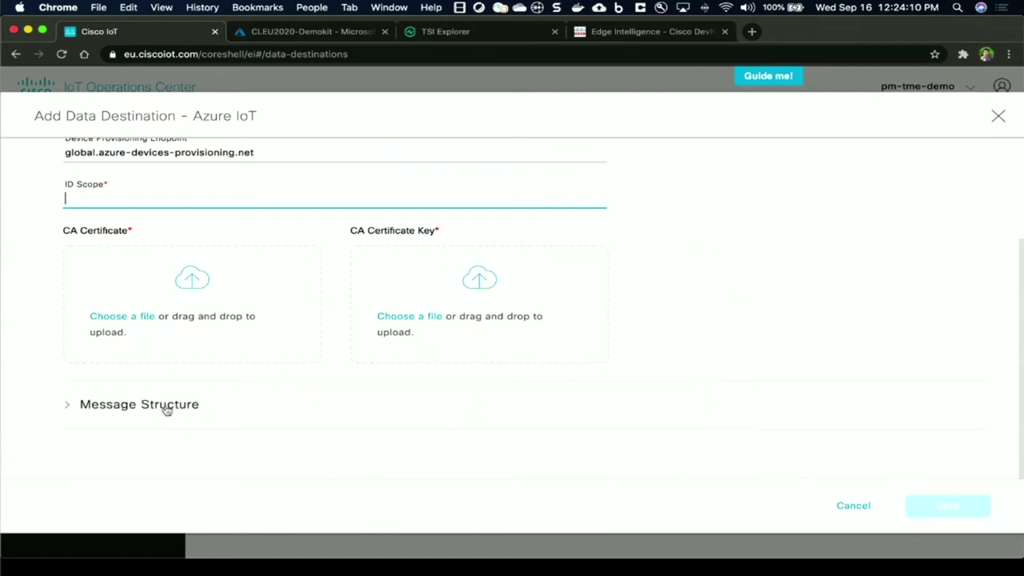
pyautogui.click(288, 352)
pyautogui.scroll(-6, 158, 357)
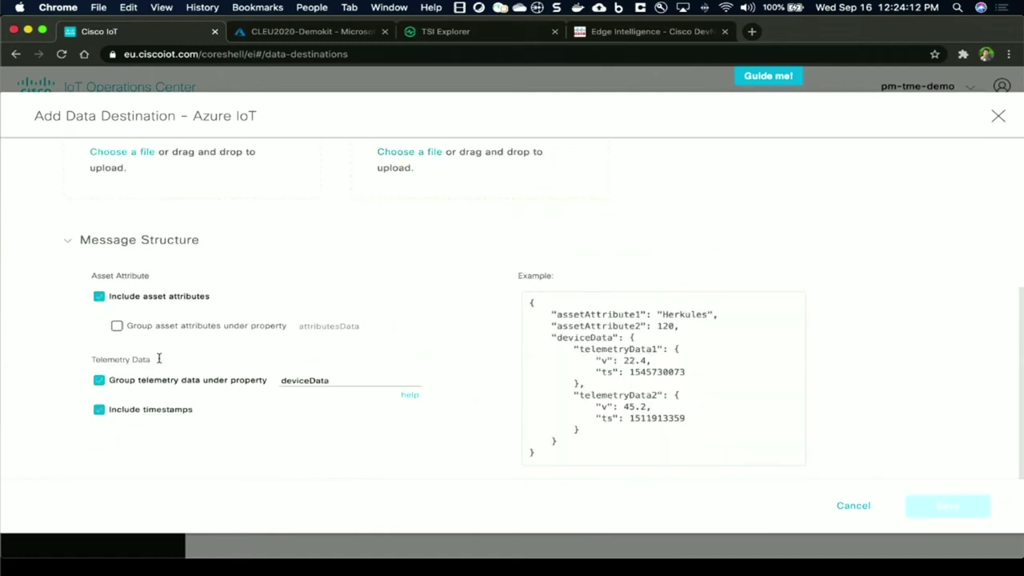
# Toggle grouped telemetry, timestamps, asset attributes and grouped attributes, then cancel the unsaved destination
pyautogui.click(98, 302)
pyautogui.click(99, 385)
pyautogui.click(99, 415)
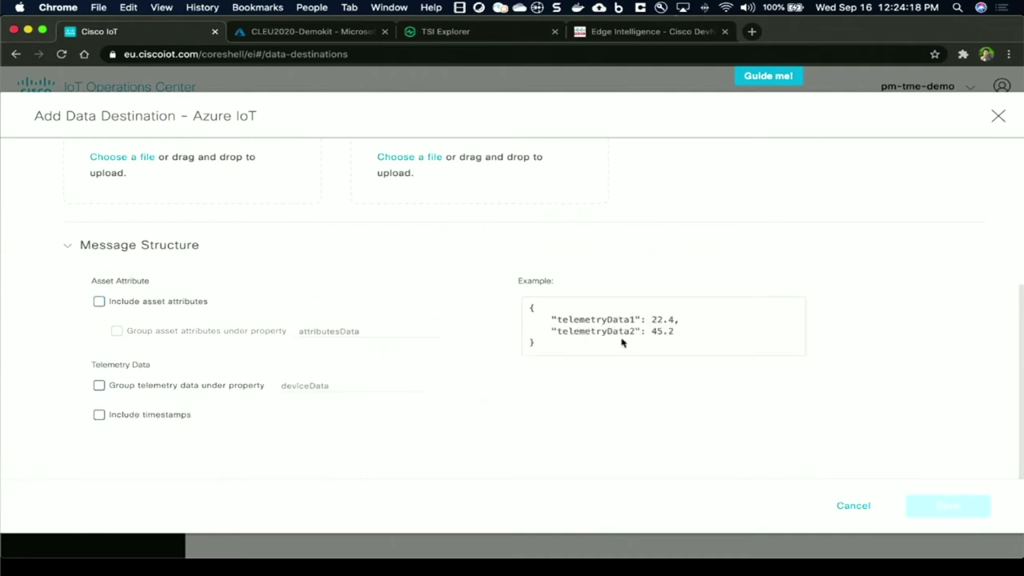
pyautogui.click(99, 385)
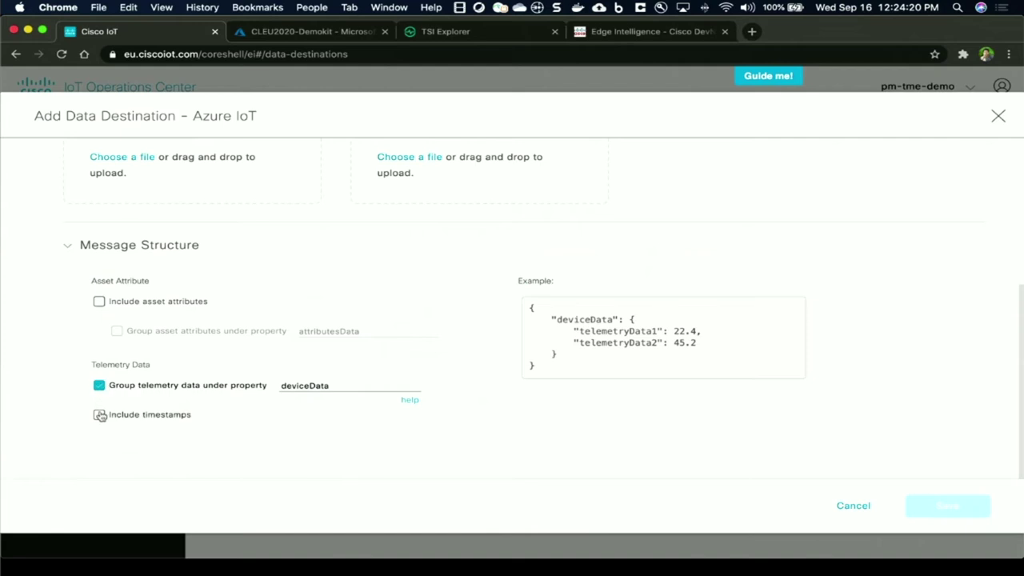
pyautogui.click(99, 415)
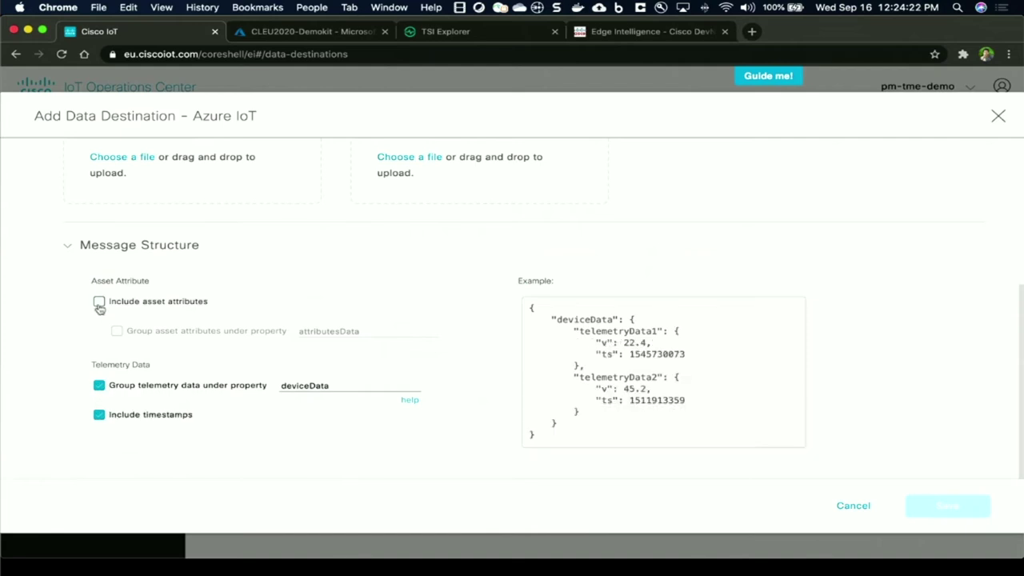
pyautogui.click(99, 302)
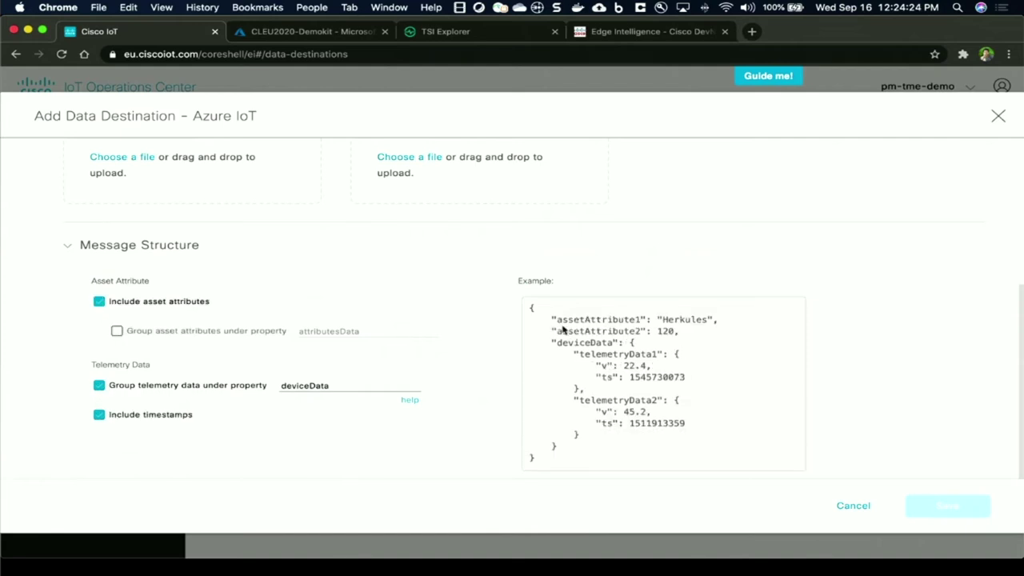
pyautogui.click(116, 332)
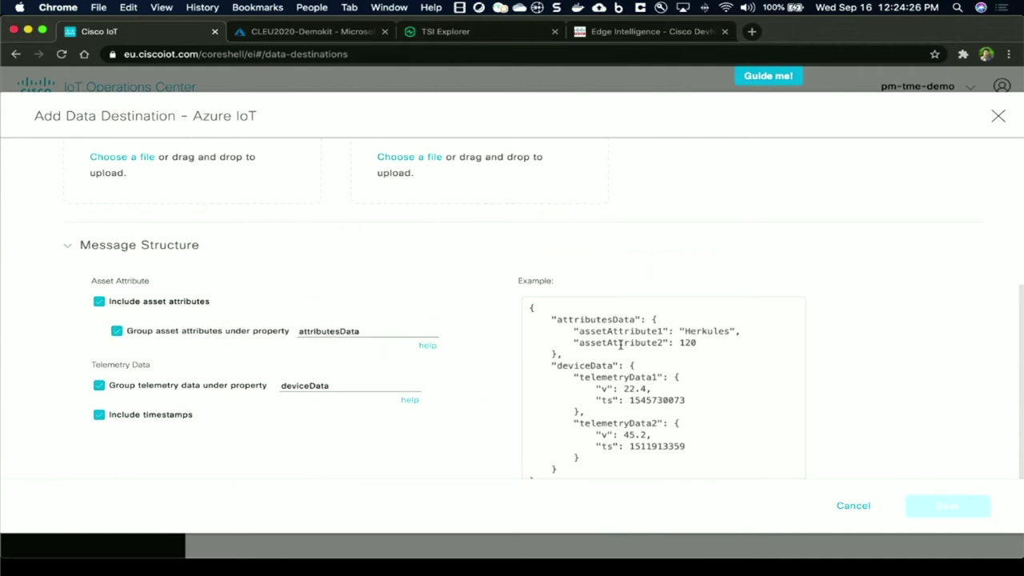
pyautogui.click(852, 507)
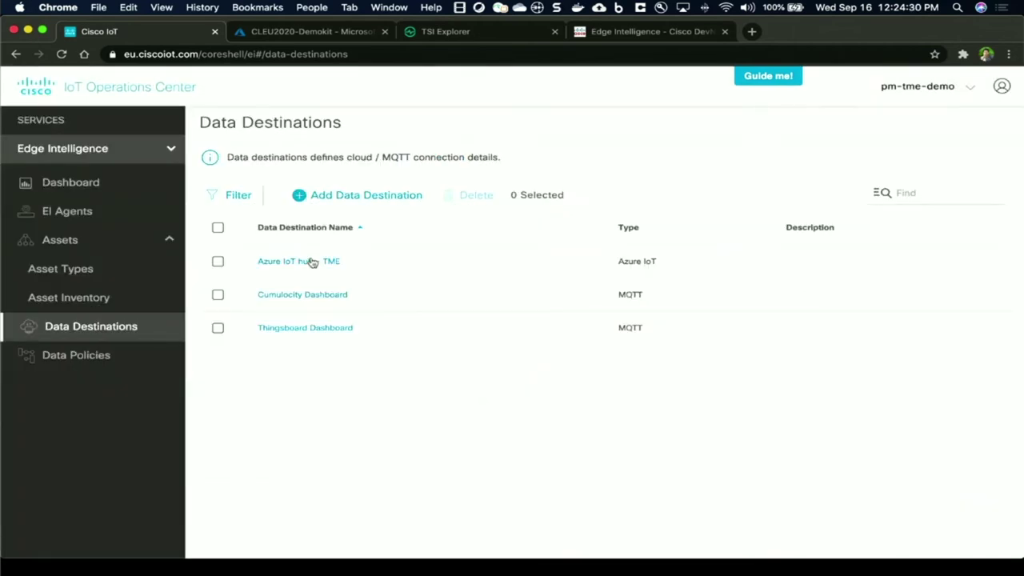
# View the Azure IoT hub - TME destination details, then go to Data Policies
pyautogui.click(311, 260)
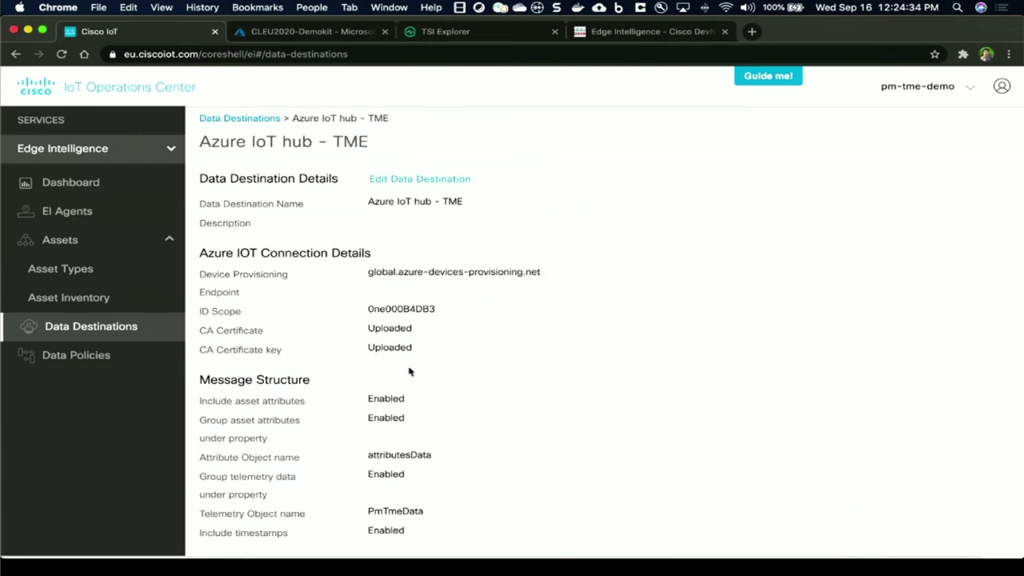
pyautogui.click(85, 356)
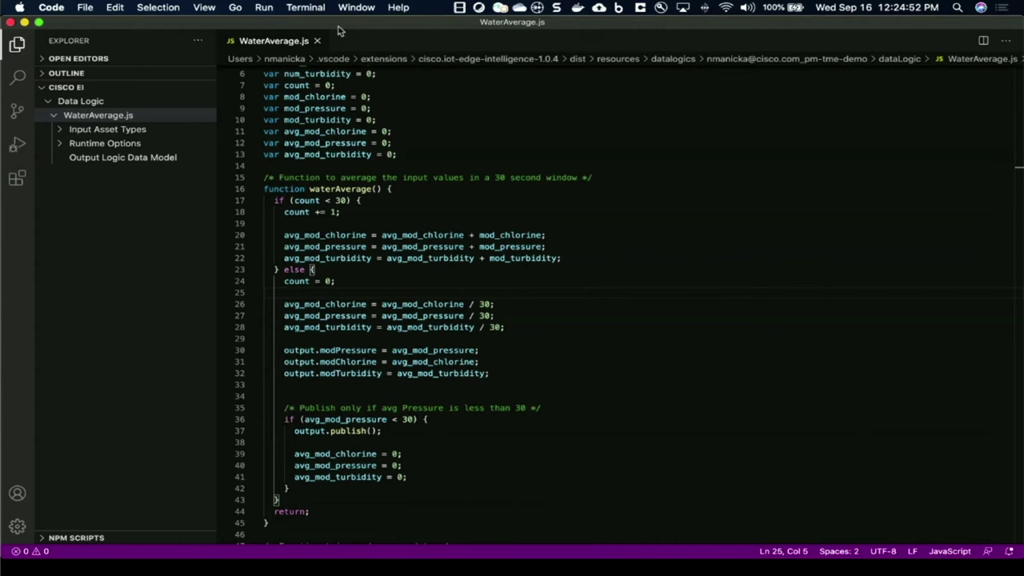
# View the installed Cisco Edge Intelligence extension's details, then return to Explorer
pyautogui.click(24, 181)
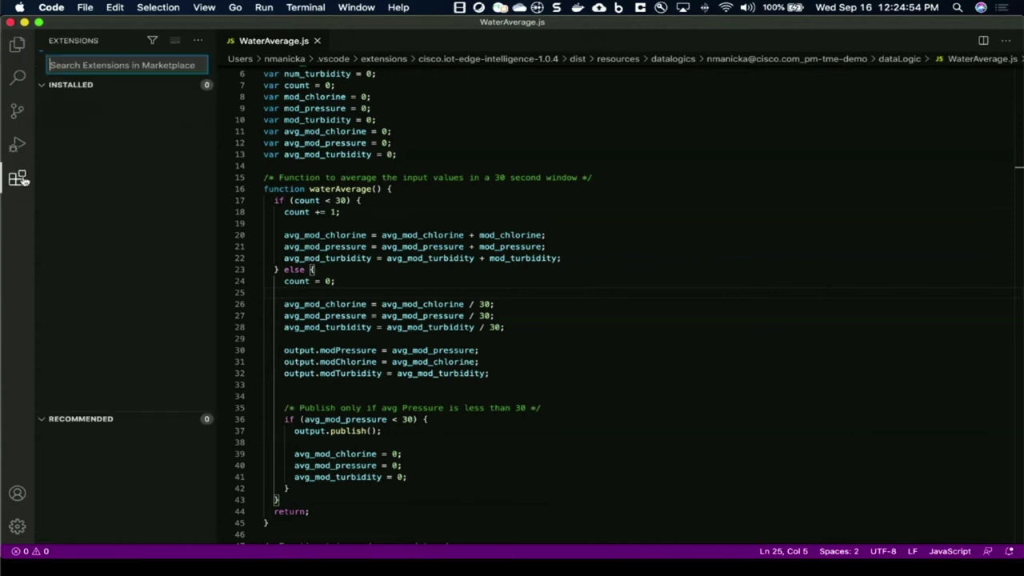
pyautogui.click(130, 110)
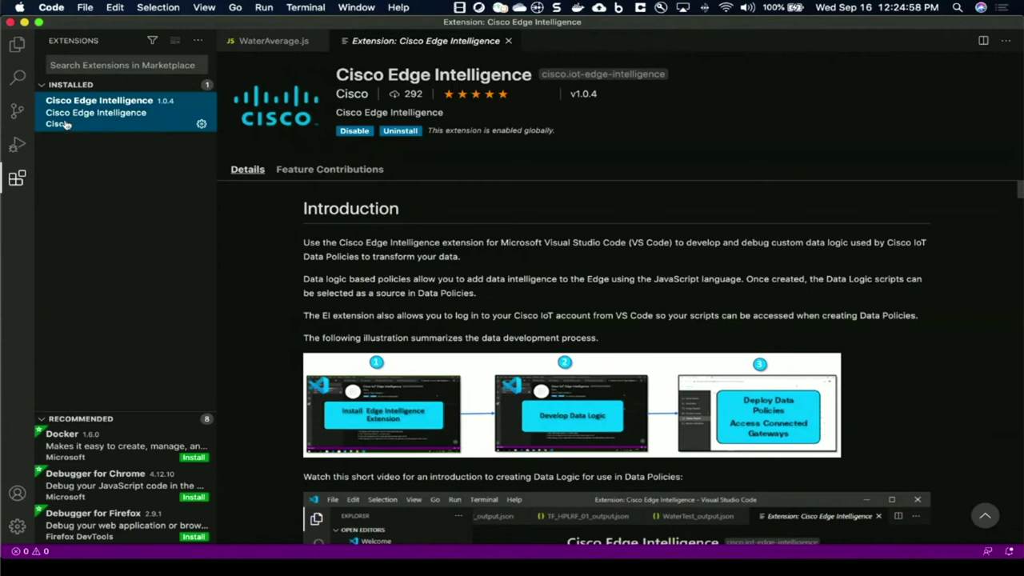
pyautogui.click(17, 46)
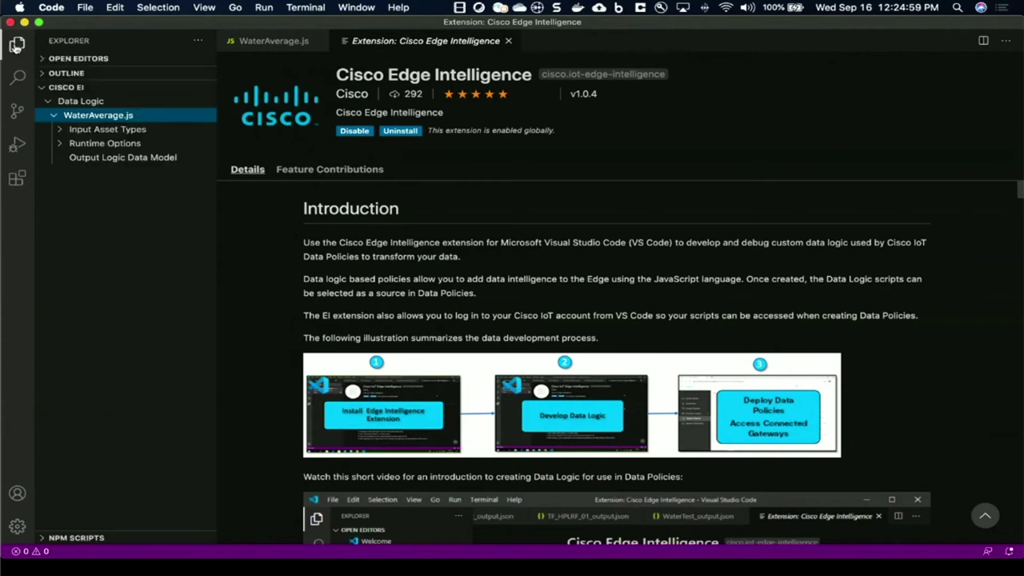
# Open WaterAverage.js under Data Logic and start a new script named 'test'
pyautogui.click(93, 105)
pyautogui.click(47, 103)
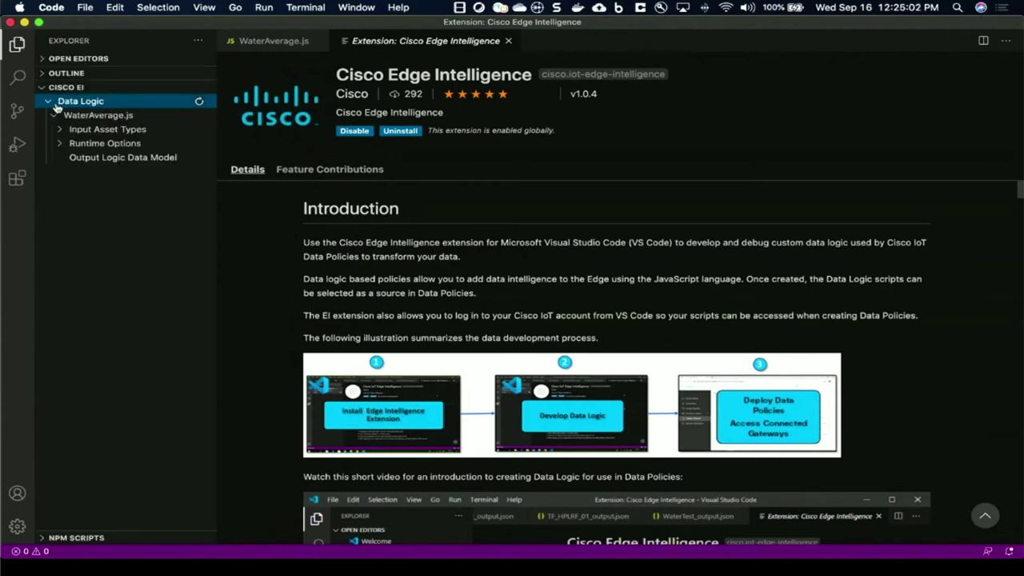
pyautogui.click(88, 116)
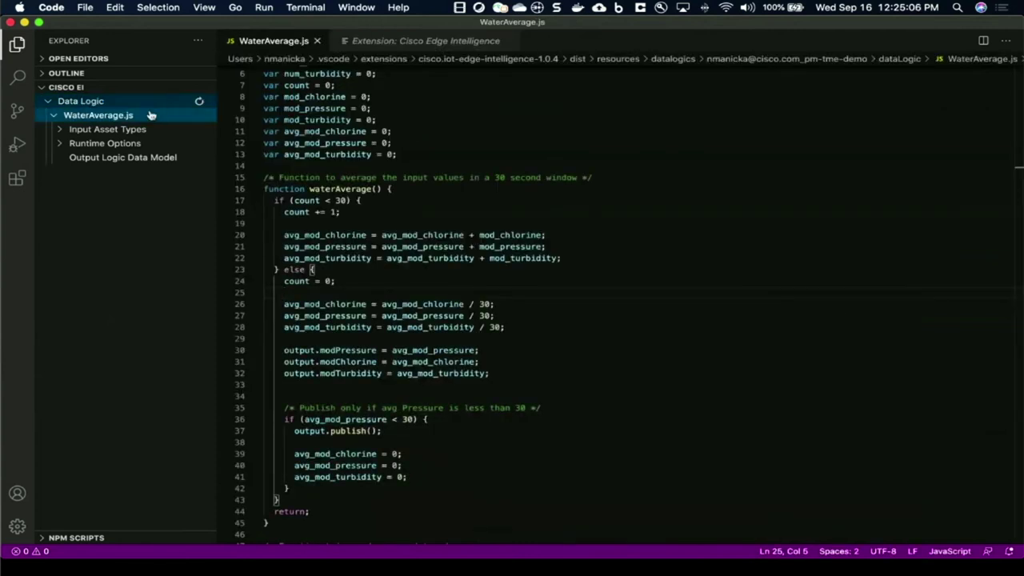
pyautogui.click(198, 101)
pyautogui.write('test')
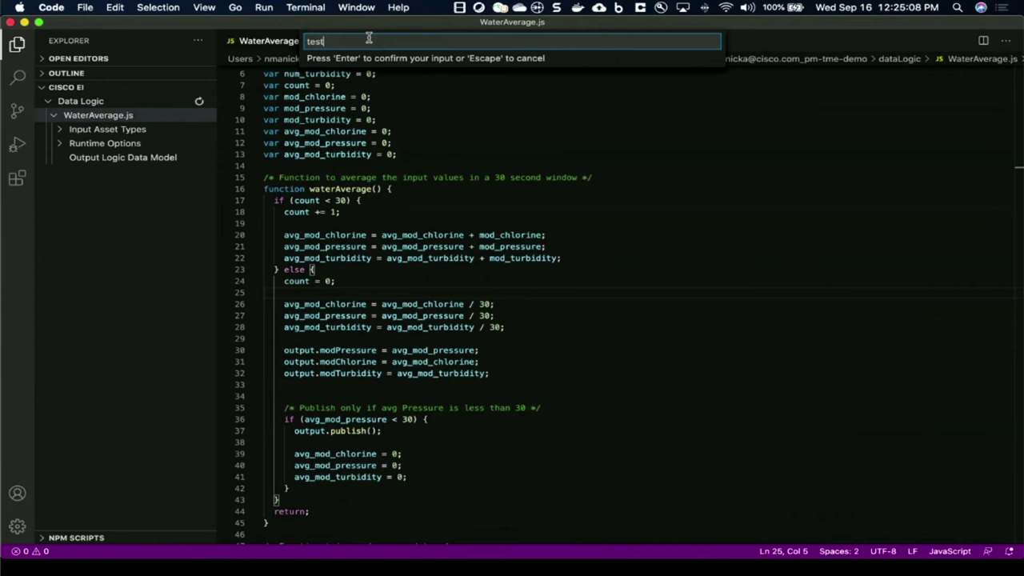
# Confirm test.js, set input asset Water Sensor and runtime Invoke on New Data, then open its code
pyautogui.press('Return')
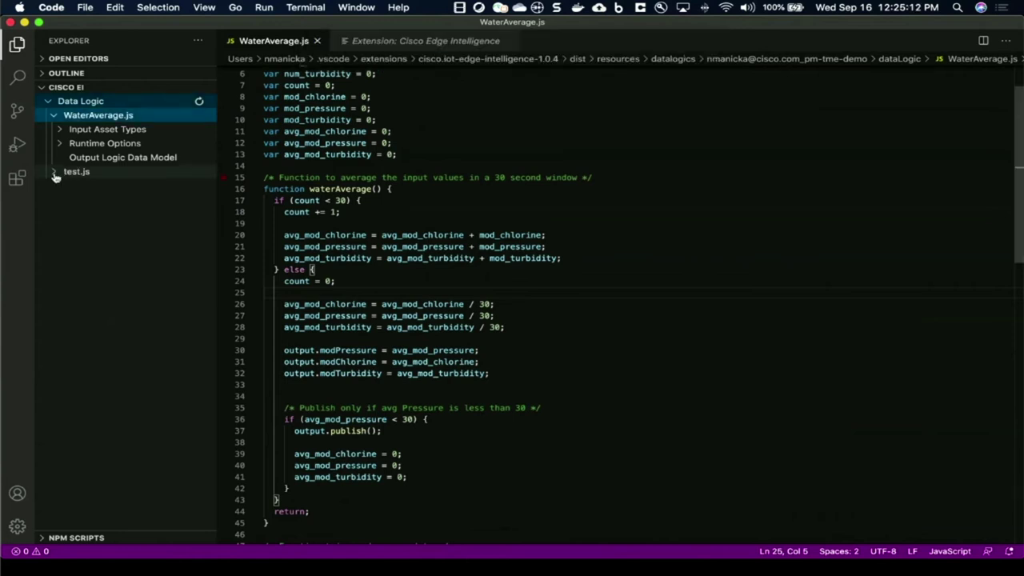
pyautogui.click(55, 173)
pyautogui.click(88, 189)
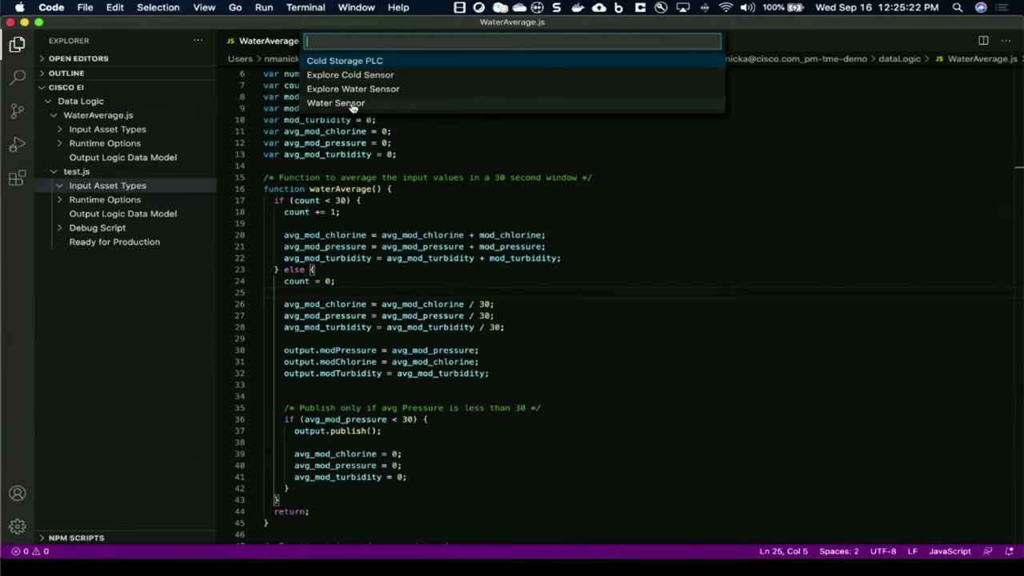
pyautogui.click(335, 104)
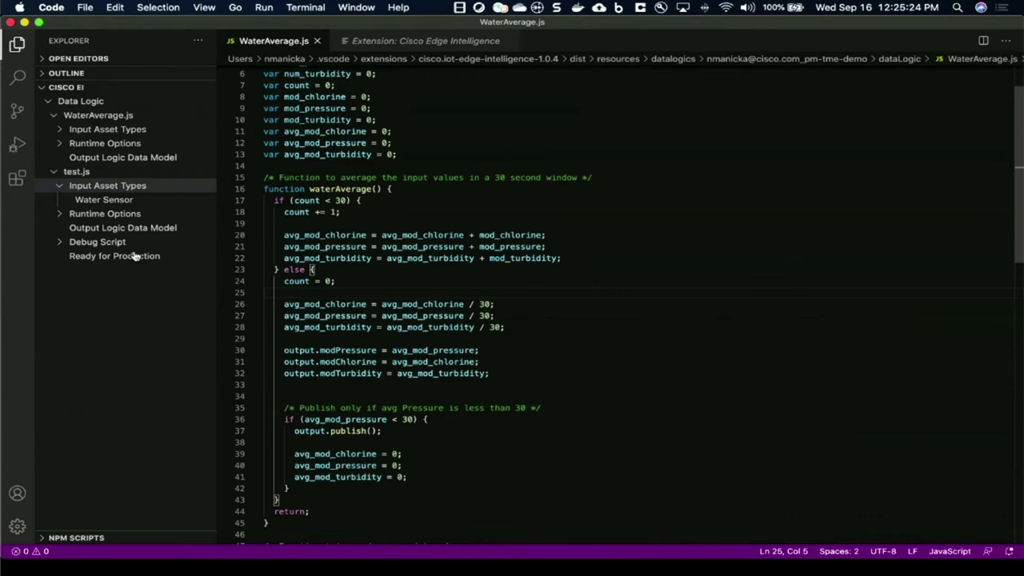
pyautogui.click(96, 214)
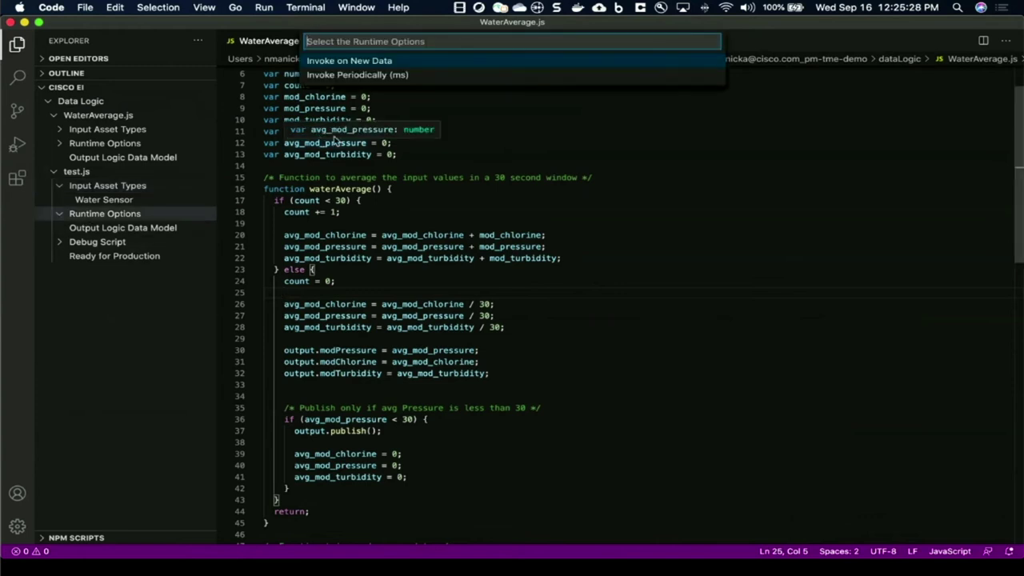
pyautogui.click(362, 63)
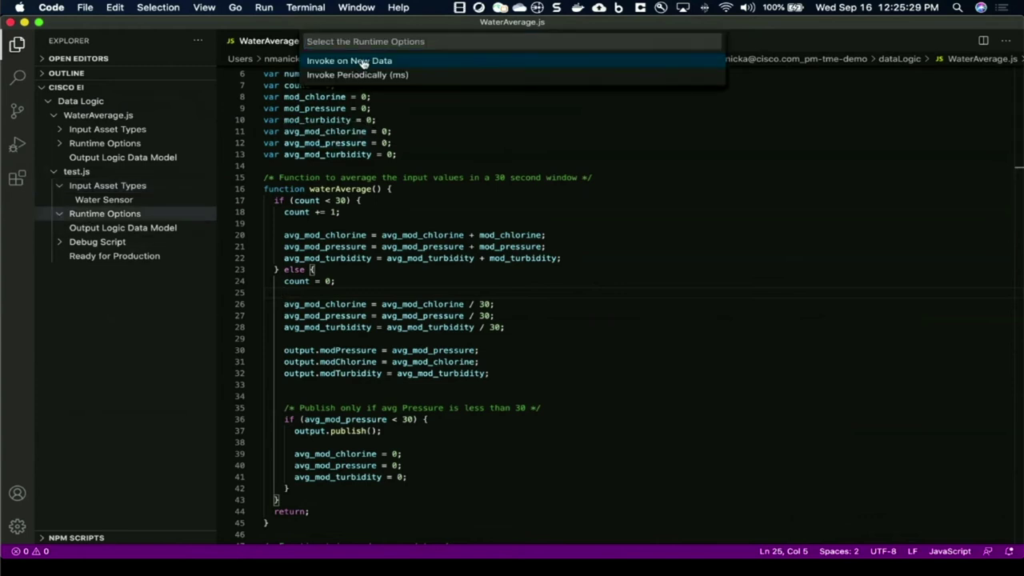
pyautogui.click(106, 243)
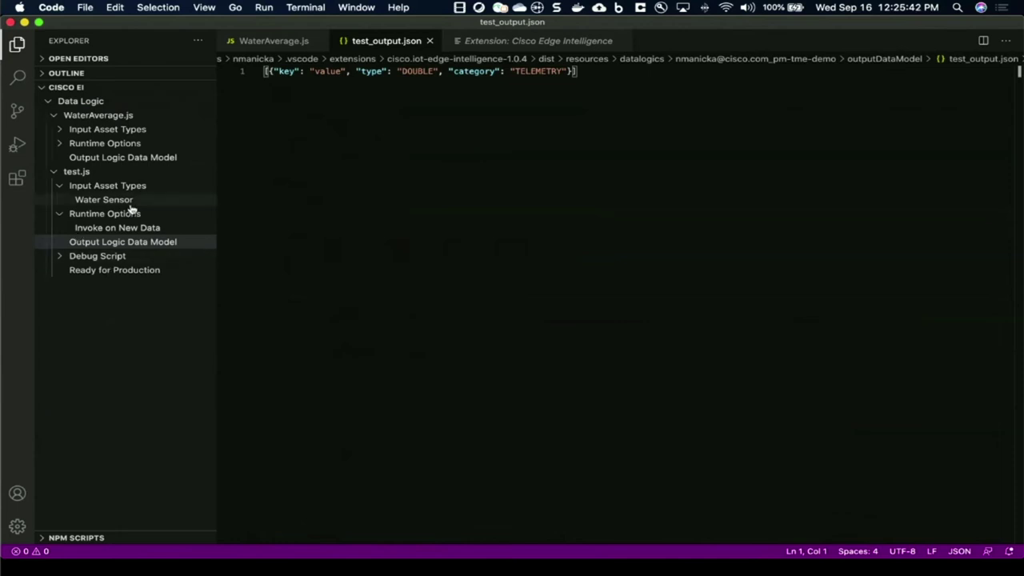
pyautogui.click(74, 171)
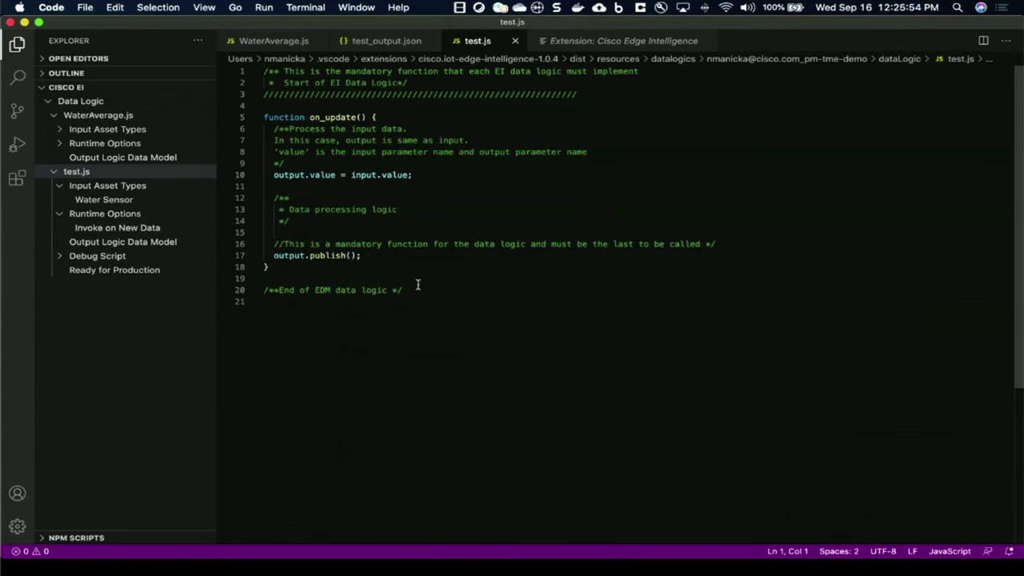
# Debug test.js on agent IR829_FTX2112Z0EJ-BGL with TESTING destination, then reopen WaterAverage.js
pyautogui.click(60, 257)
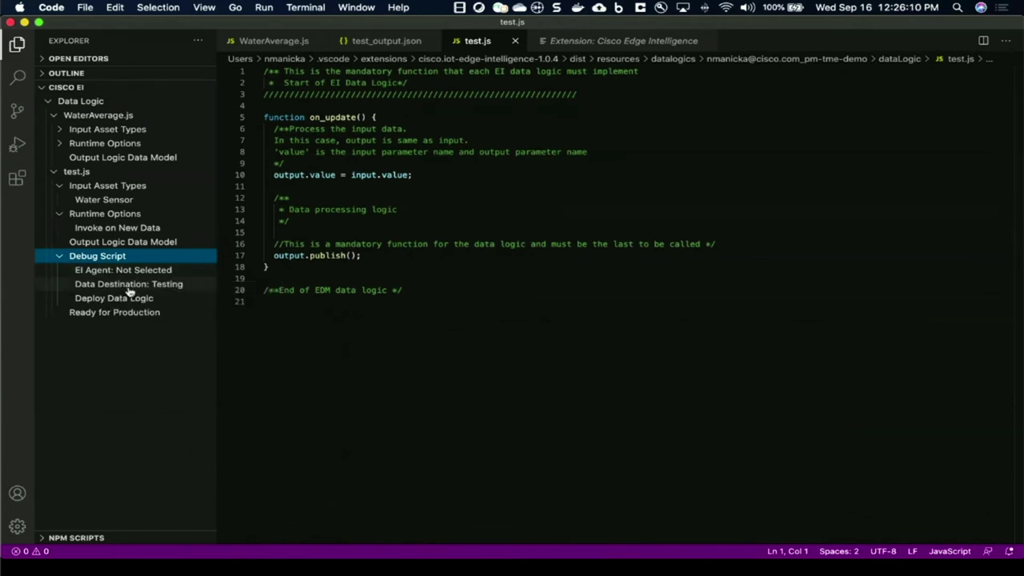
pyautogui.click(104, 270)
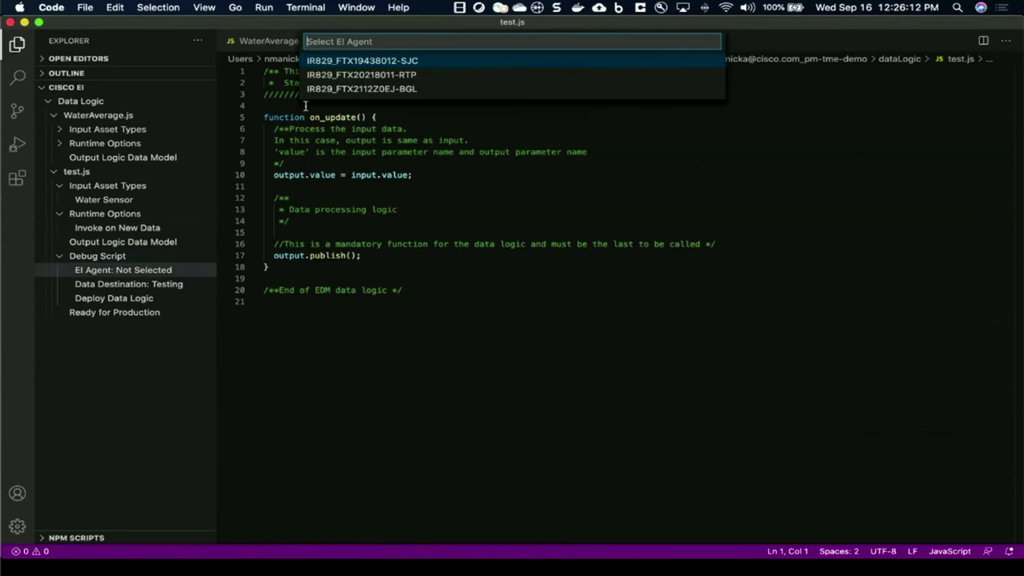
pyautogui.click(362, 89)
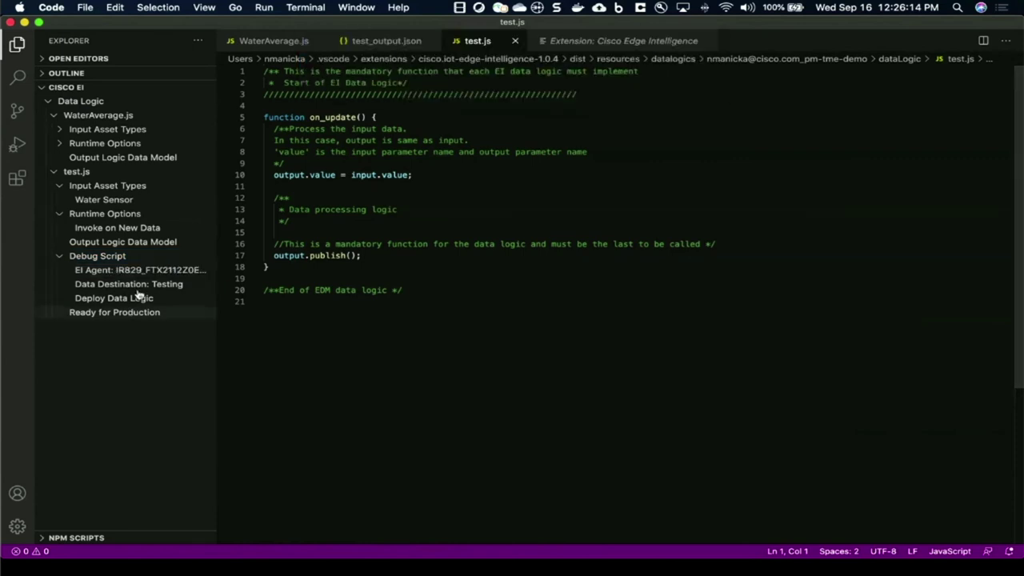
pyautogui.click(134, 286)
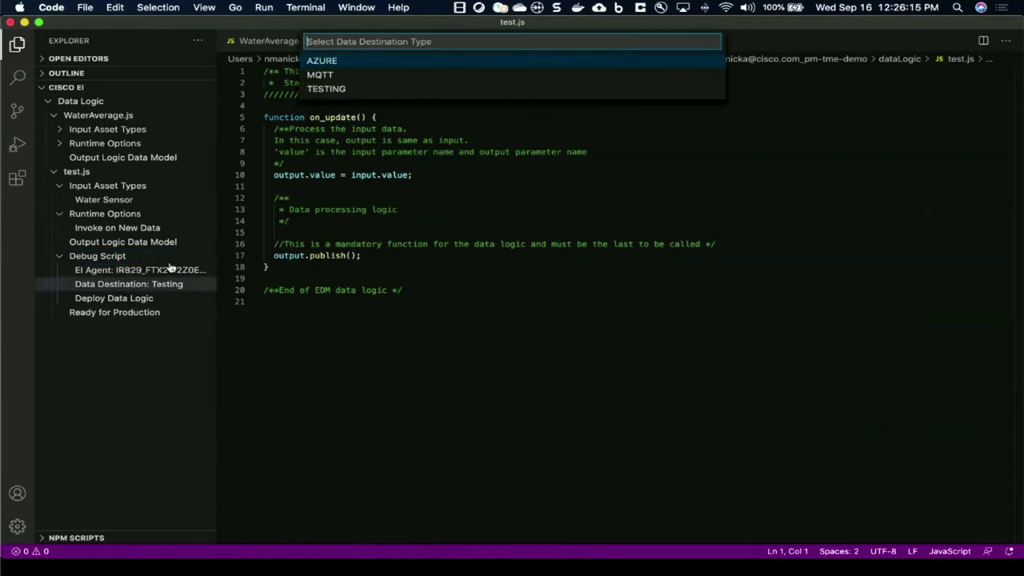
pyautogui.click(340, 88)
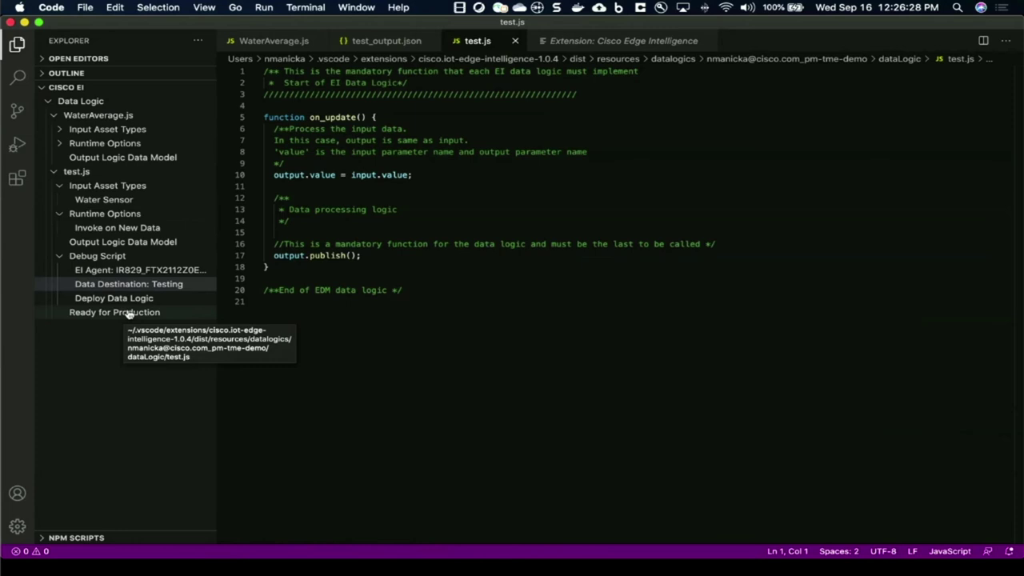
pyautogui.click(55, 174)
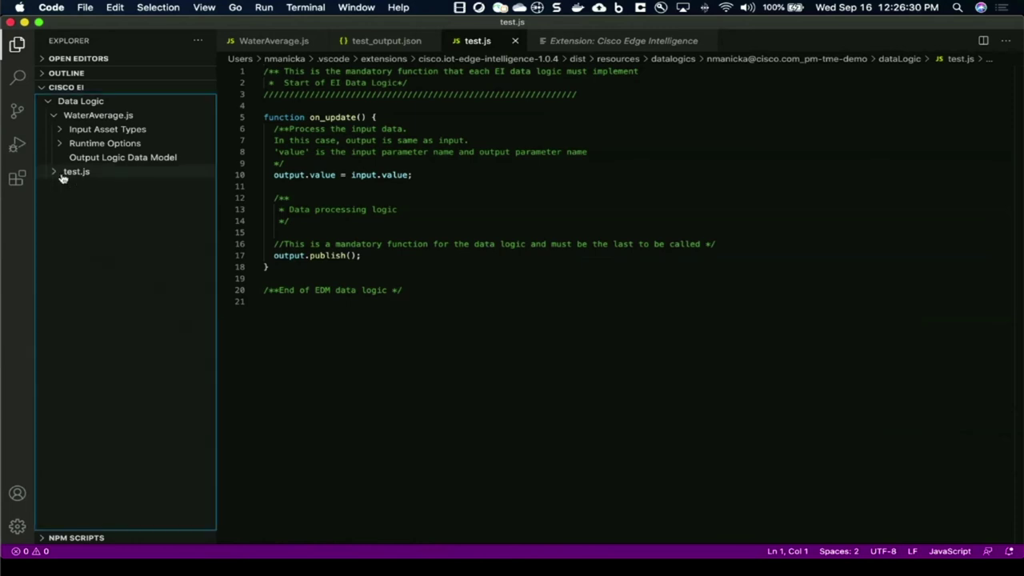
pyautogui.click(92, 117)
# Highlight WaterAverage.js's running sums on lines 20–22 and the divide-by-30 averaging on lines 26–28
pyautogui.scroll(-2, 291, 179)
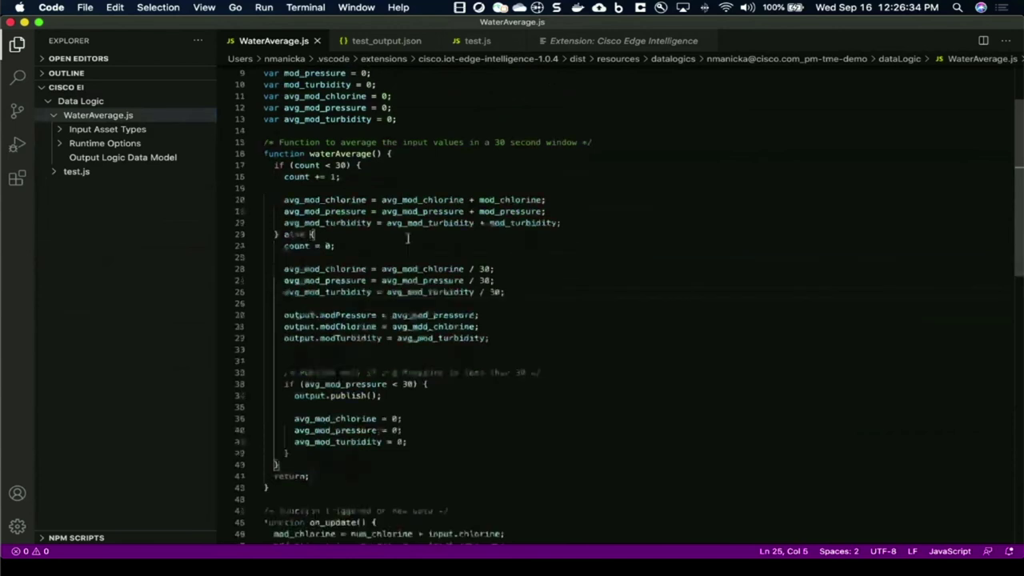
pyautogui.moveTo(284, 185); pyautogui.dragTo(324, 185)
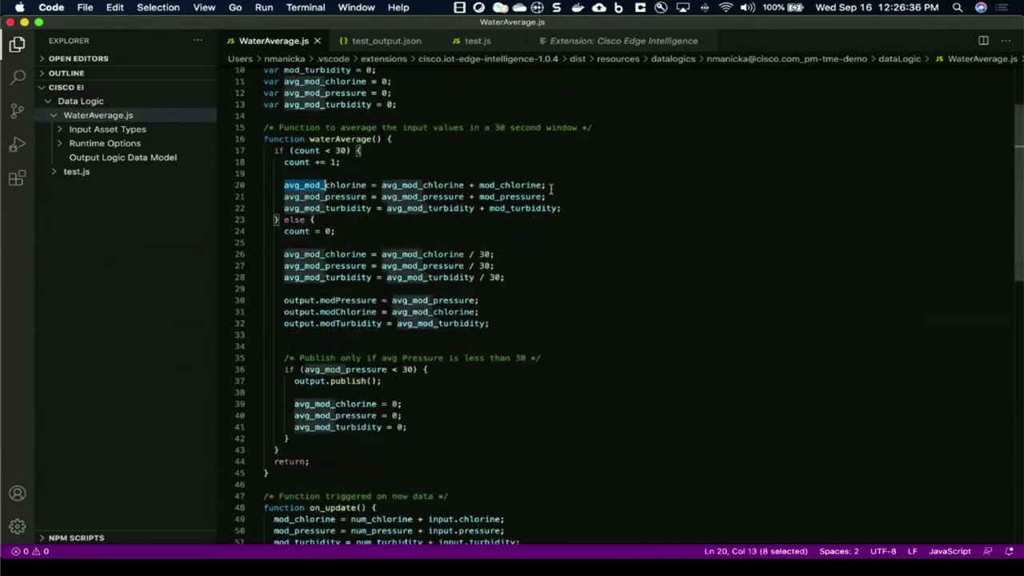
pyautogui.keyDown('shift'); pyautogui.click(583, 208); pyautogui.keyUp('shift')
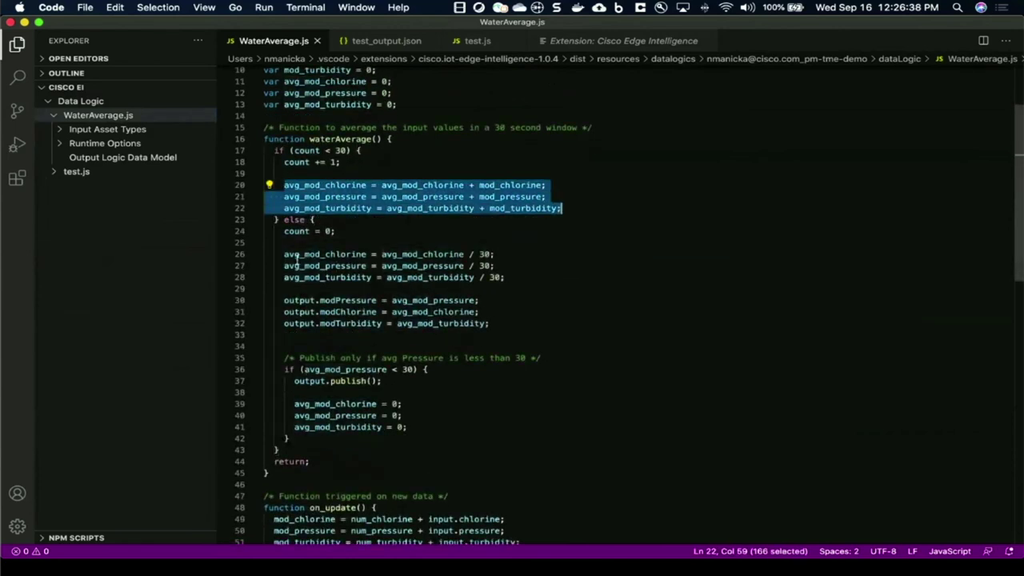
pyautogui.moveTo(285, 254); pyautogui.dragTo(445, 266)
pyautogui.moveTo(518, 273); pyautogui.dragTo(523, 277)
# Highlight the line 36 rule publishing when pressure is below 30, then return to the Data Policies page
pyautogui.scroll(-3, 524, 276)
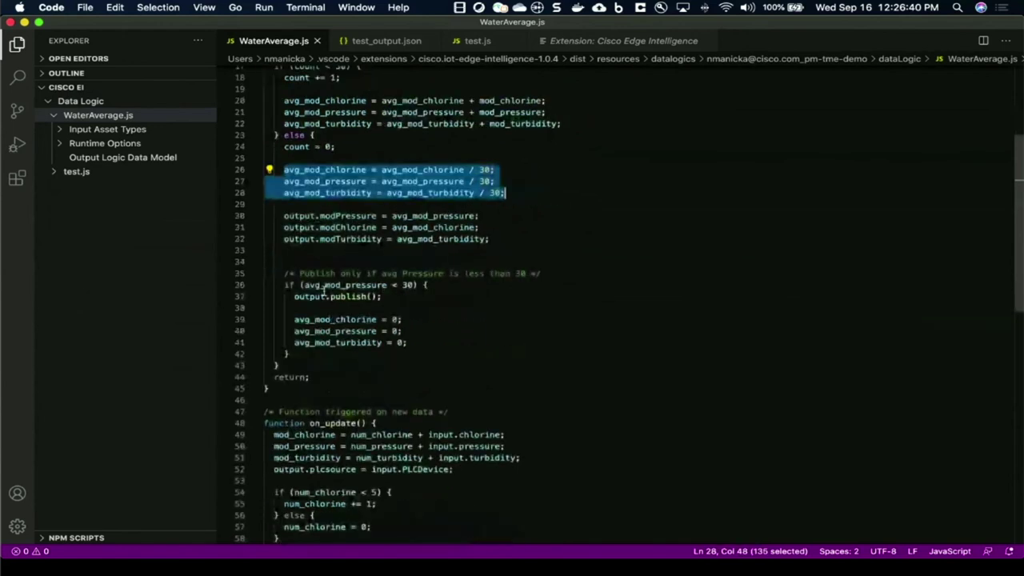
pyautogui.moveTo(282, 285); pyautogui.dragTo(448, 285)
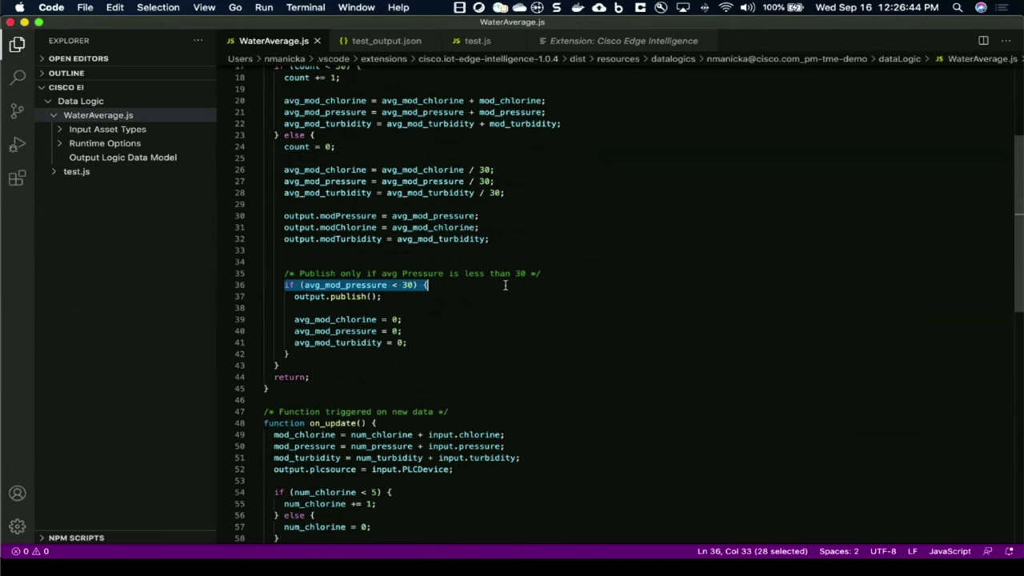
pyautogui.press('super+Tab')
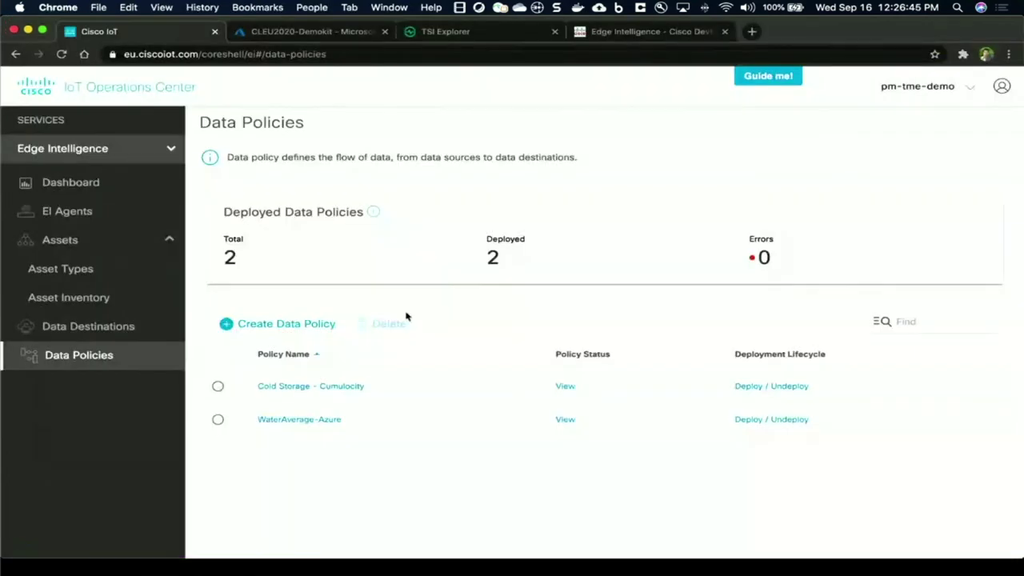
pyautogui.click(314, 329)
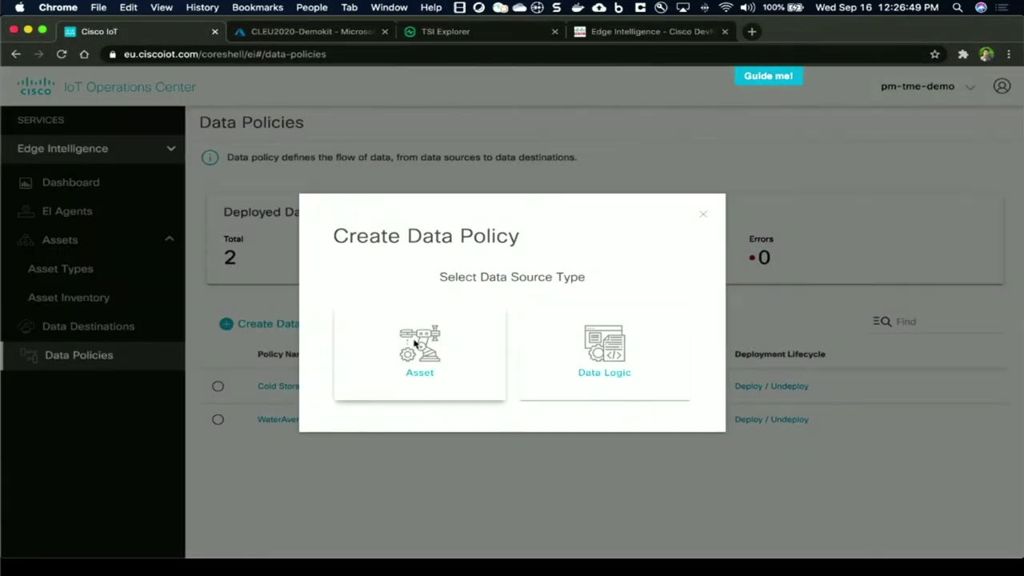
pyautogui.click(594, 344)
pyautogui.click(240, 309)
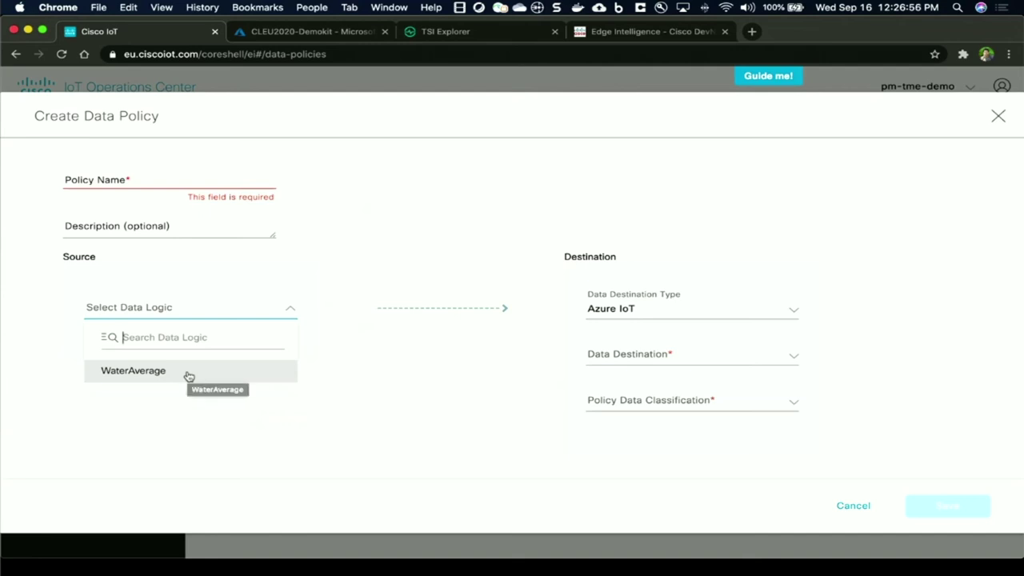
pyautogui.click(189, 374)
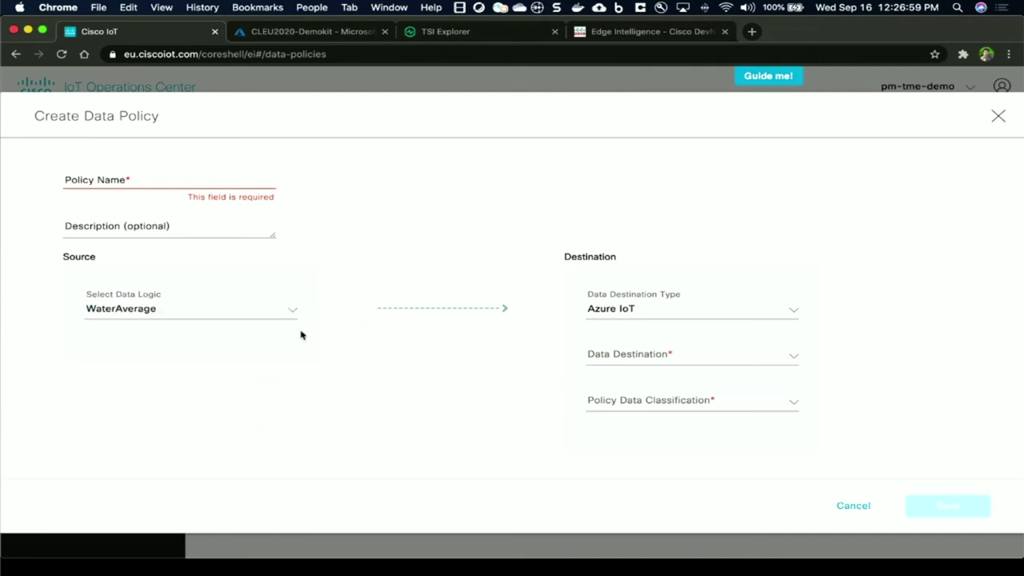
pyautogui.click(642, 357)
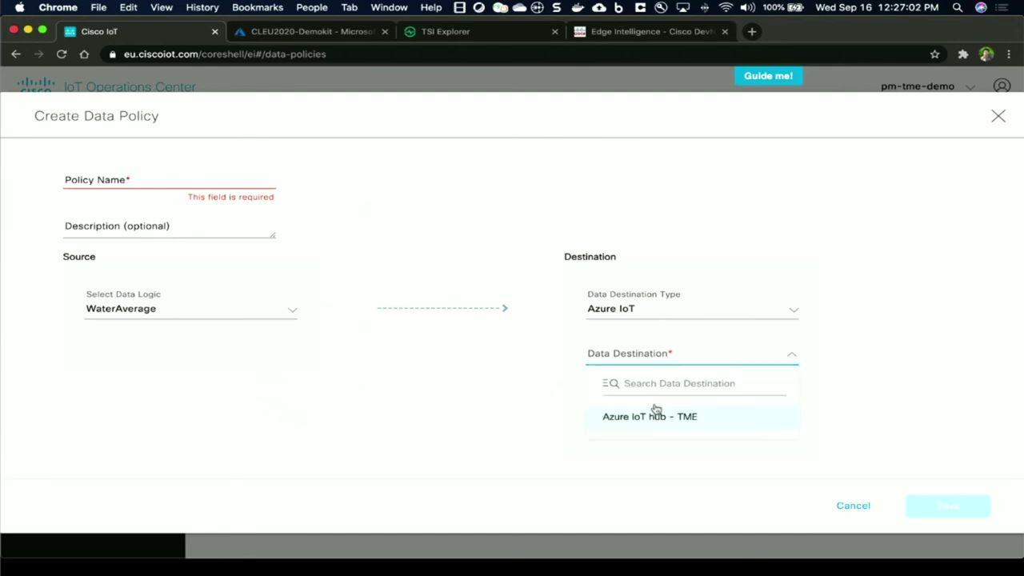
pyautogui.click(657, 412)
pyautogui.click(662, 400)
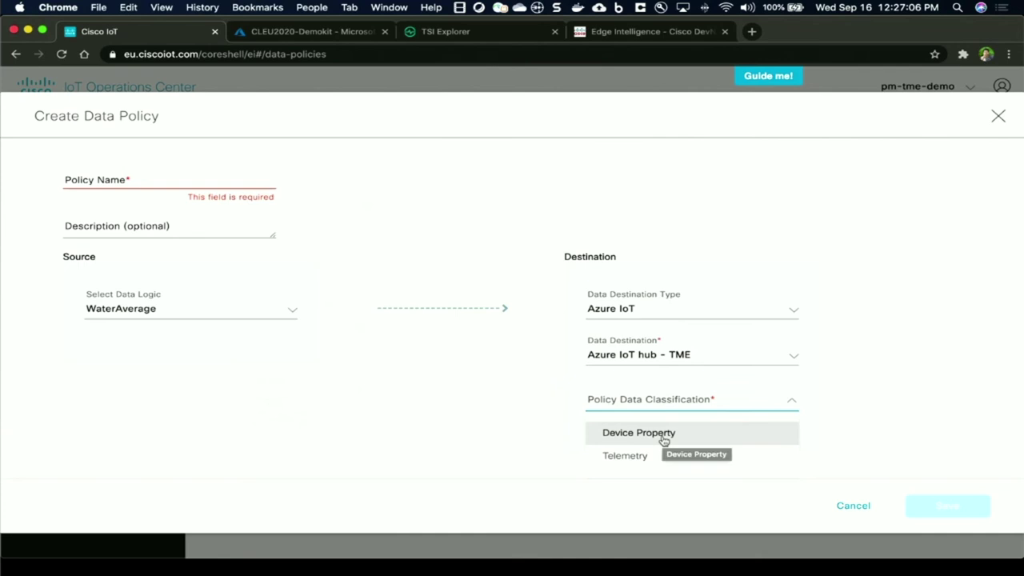
pyautogui.click(649, 455)
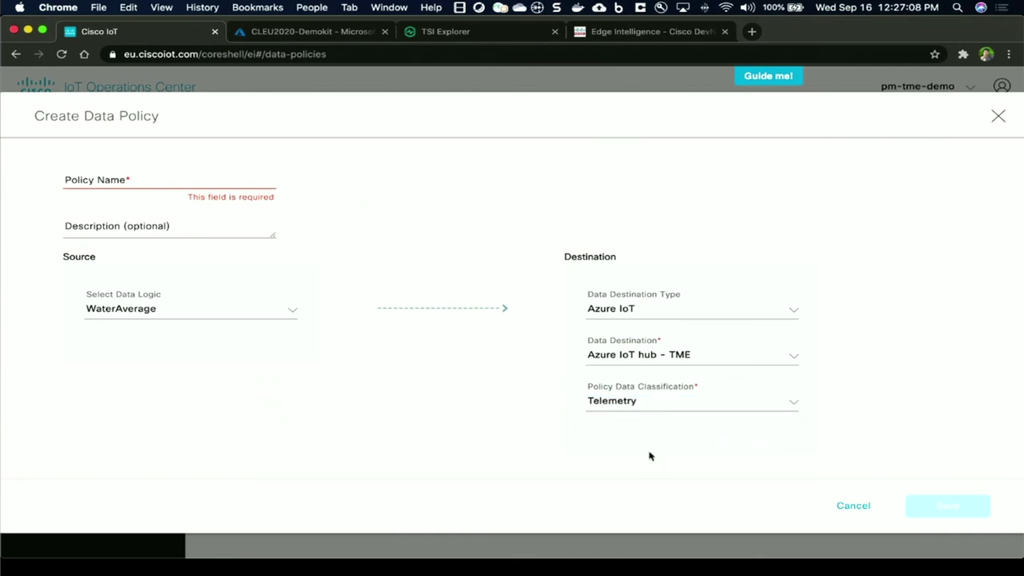
pyautogui.click(854, 506)
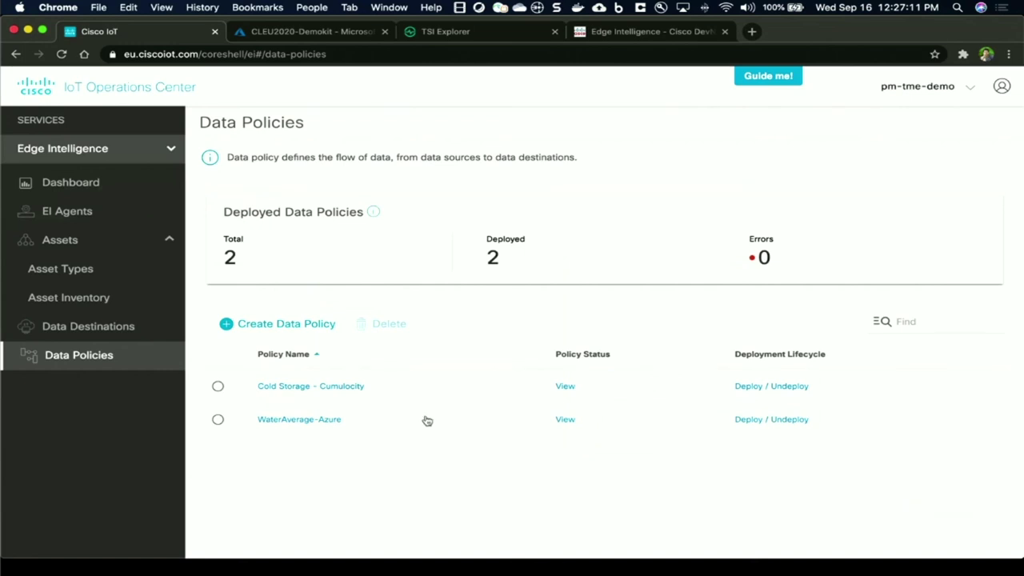
# Show the SJC agent's detailed status for WaterAverage-Azure, marking its last-sent-to-destination timestamp
pyautogui.click(565, 420)
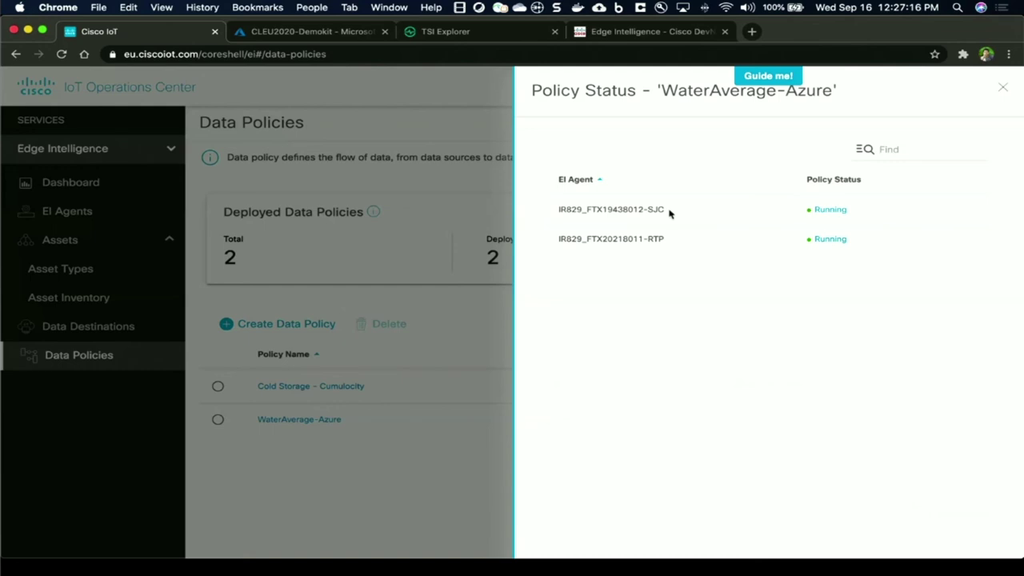
pyautogui.click(830, 211)
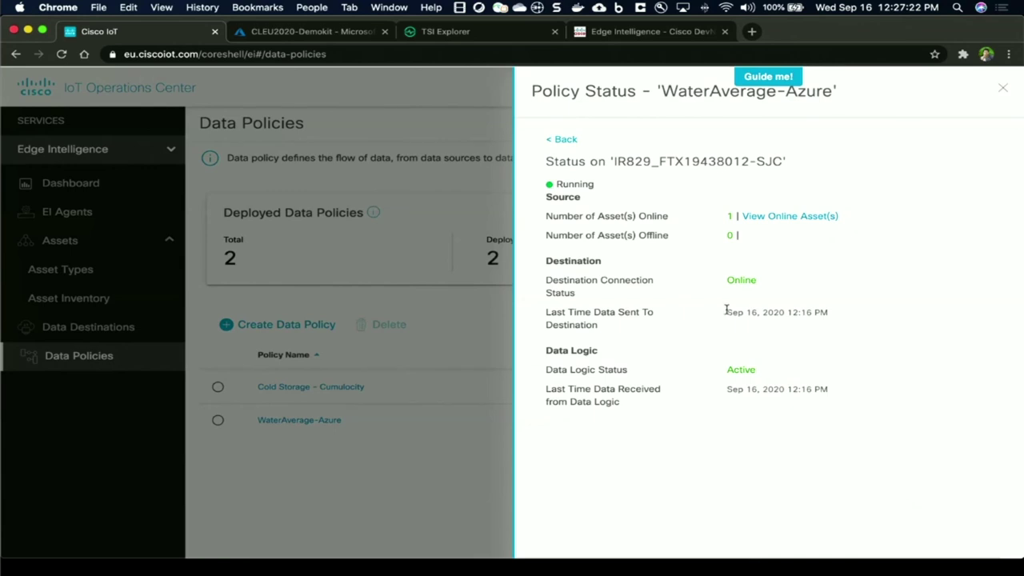
pyautogui.moveTo(727, 310); pyautogui.dragTo(819, 308)
pyautogui.click(844, 313)
pyautogui.tripleClick(828, 316)
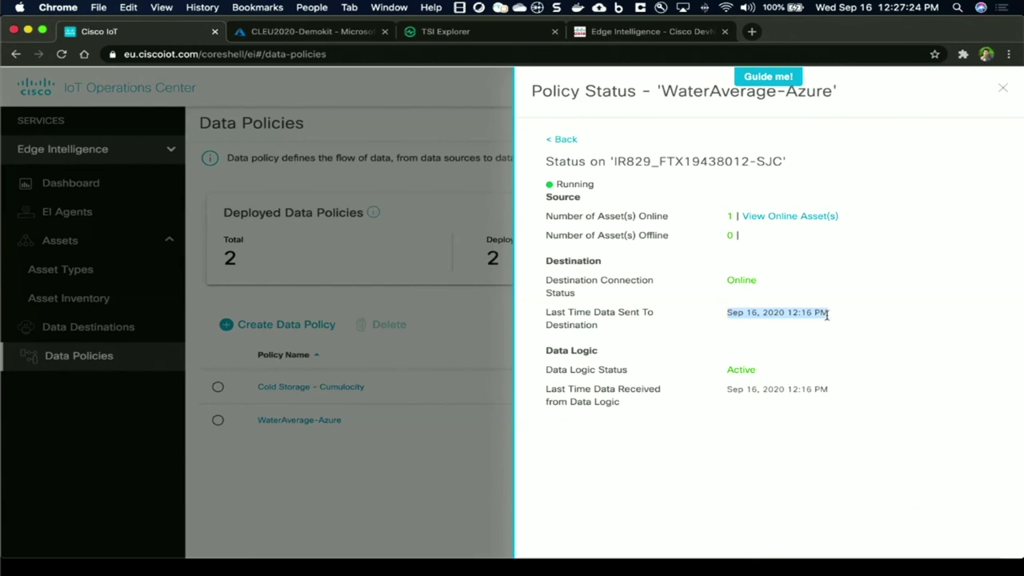
# Mark when data last came from the data logic, go back to the EI agents list, then move to the Azure portal
pyautogui.moveTo(728, 390); pyautogui.dragTo(827, 389)
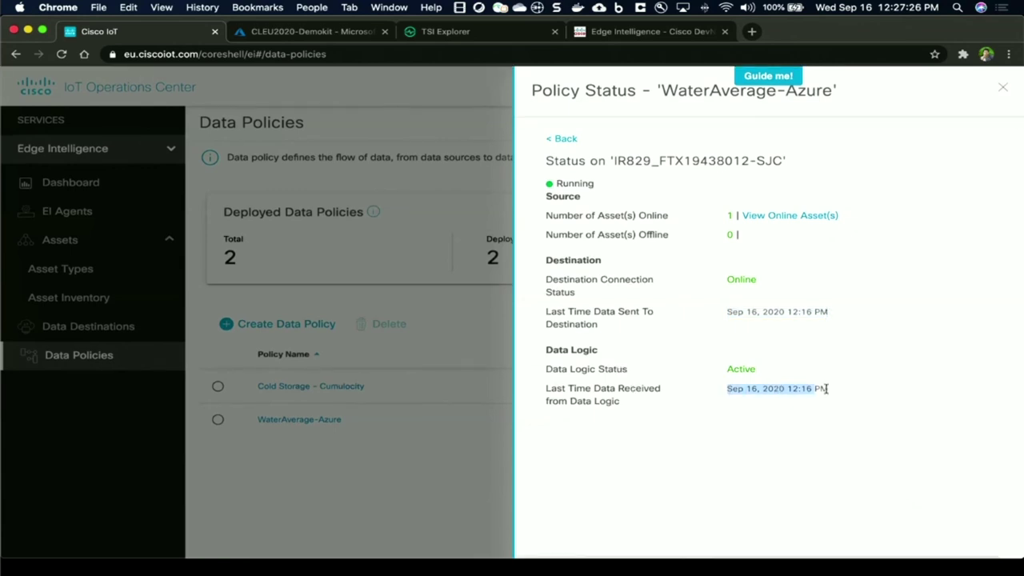
pyautogui.click(824, 391)
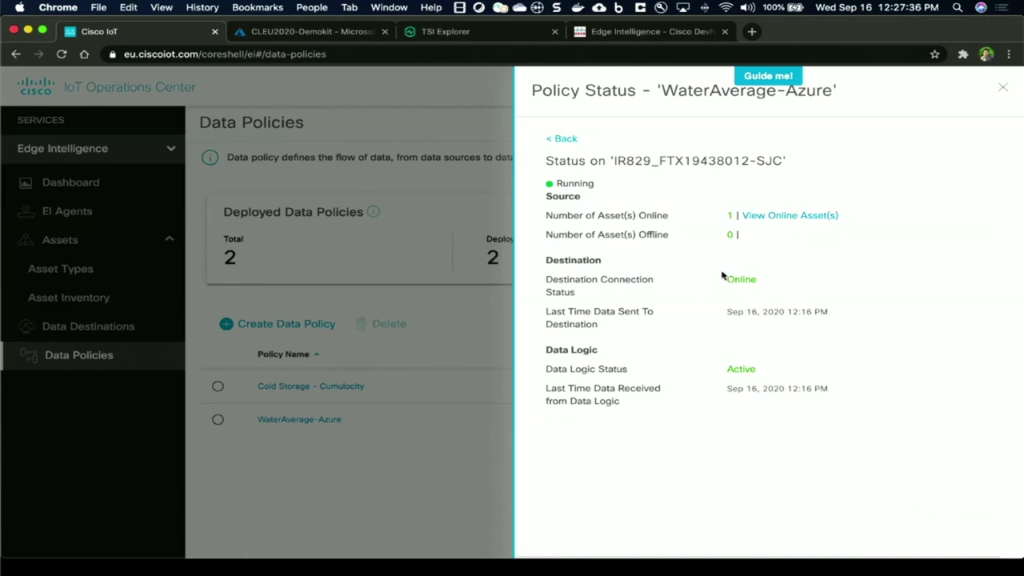
pyautogui.click(565, 140)
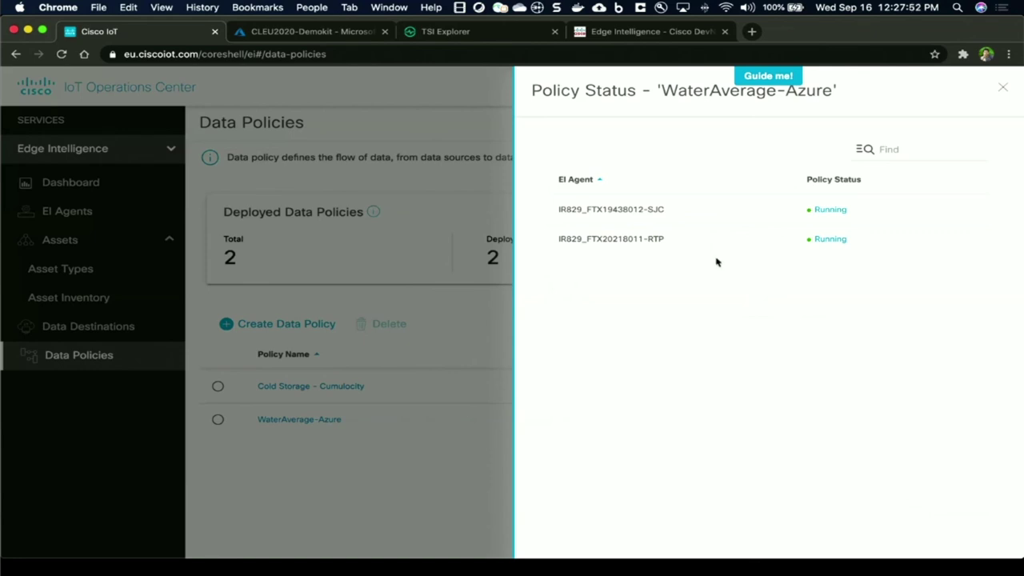
pyautogui.click(323, 37)
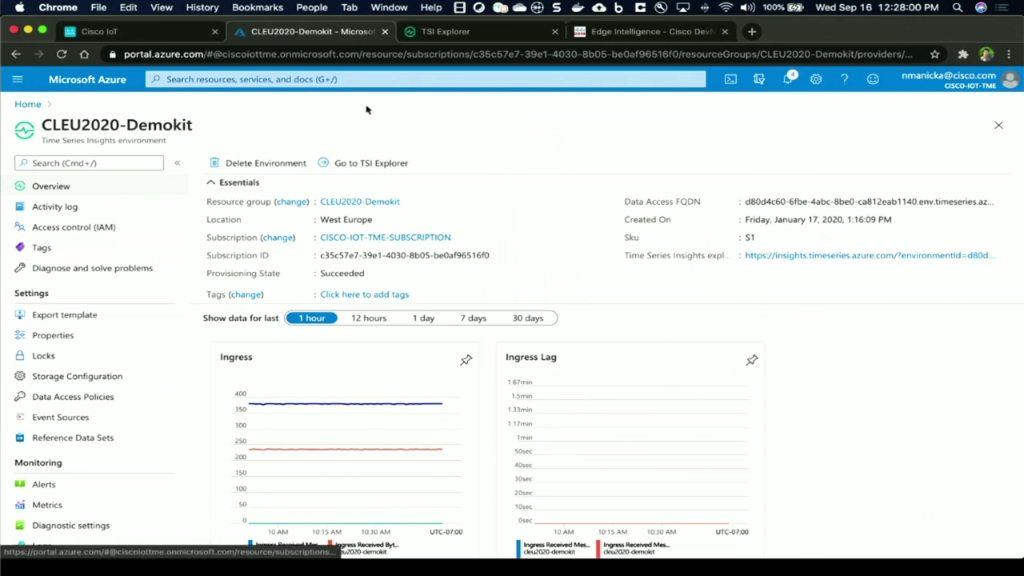
# In the TSI Explorer, emphasise the Pressure series and the WaterSensor1 and WaterSensor2 chlorine series
pyautogui.click(438, 33)
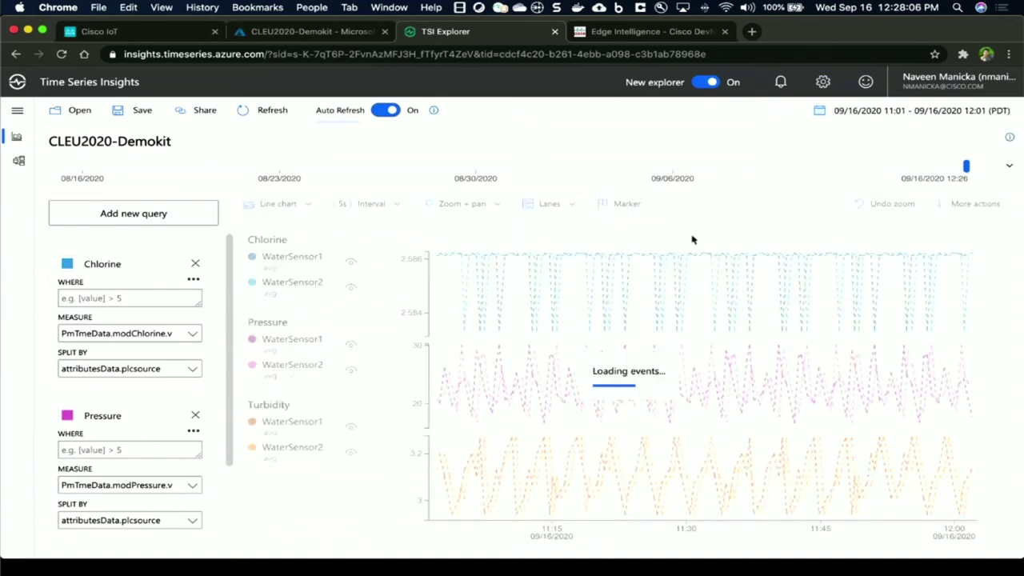
pyautogui.click(291, 327)
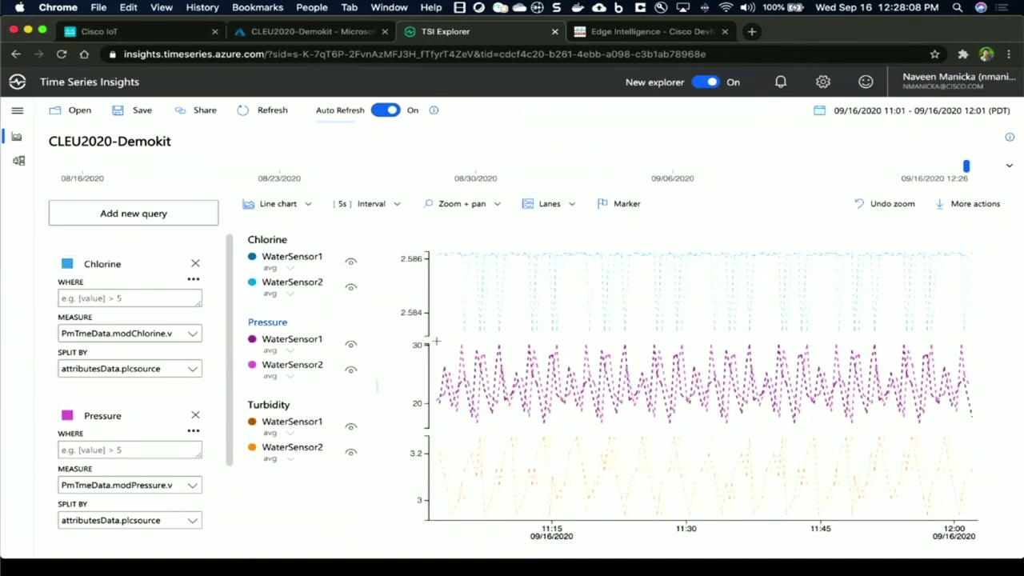
pyautogui.click(292, 256)
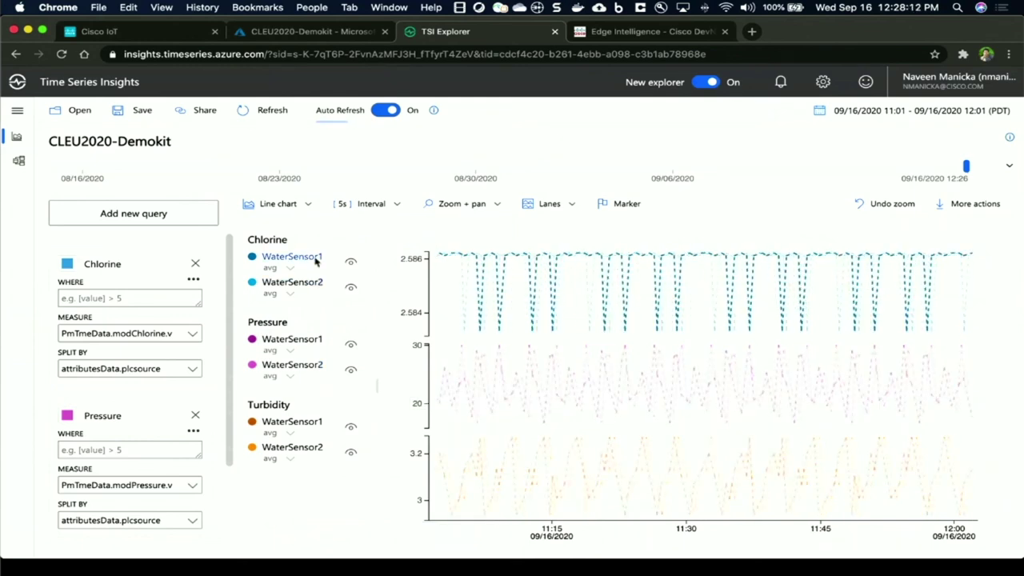
pyautogui.click(292, 282)
pyautogui.moveTo(619, 297)
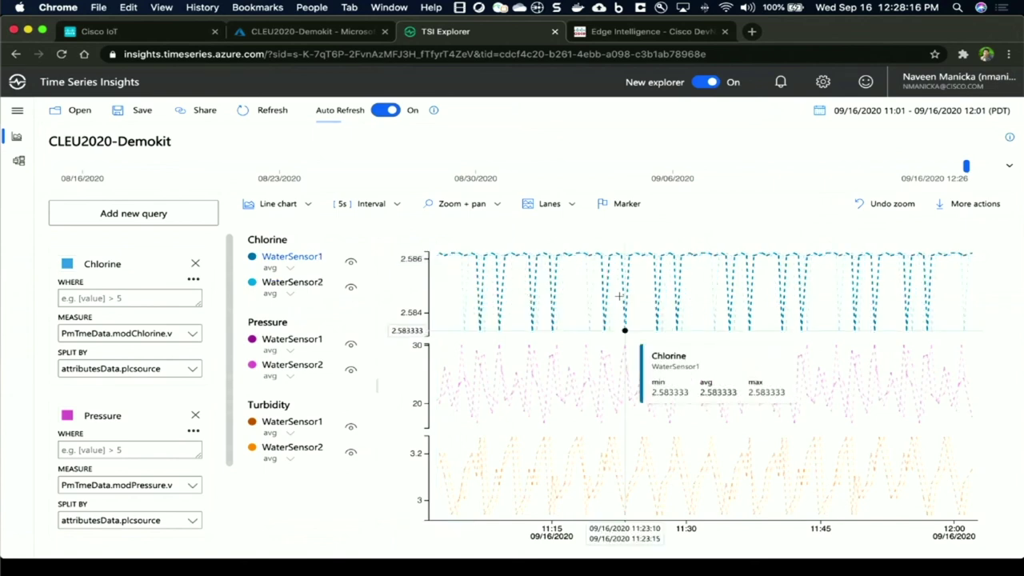